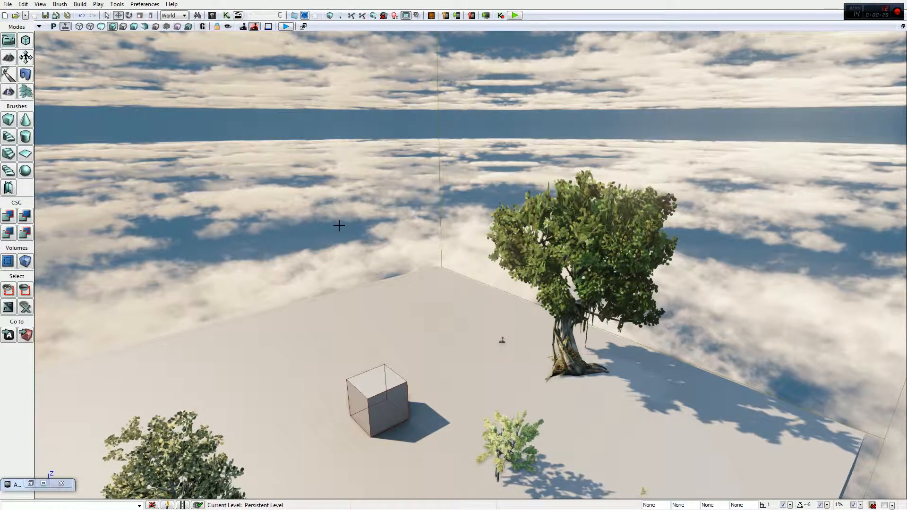
Bring up the Actor Classes browser, collapse the Common category and locate the two source classes in the Wind category
right_click_drag(314, 178, 248, 189)
key("s")
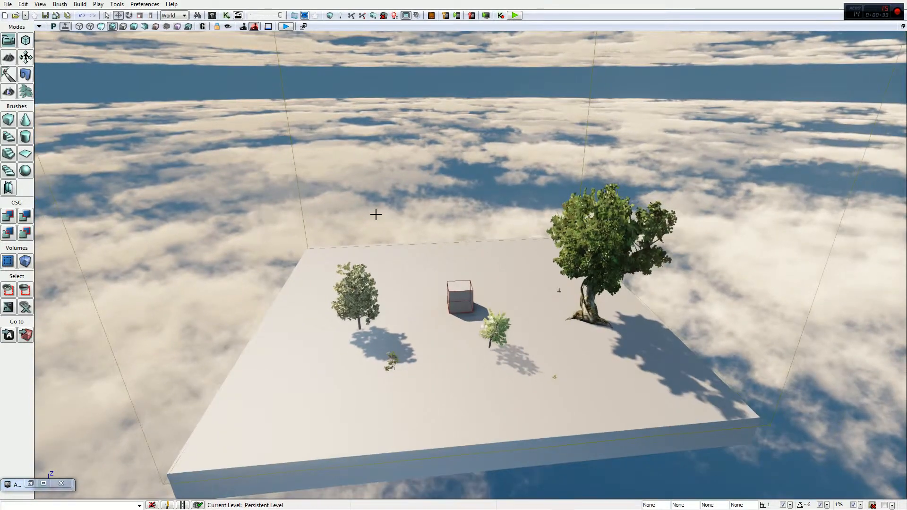
scroll(127, 407, "up", 1)
left_click(30, 484)
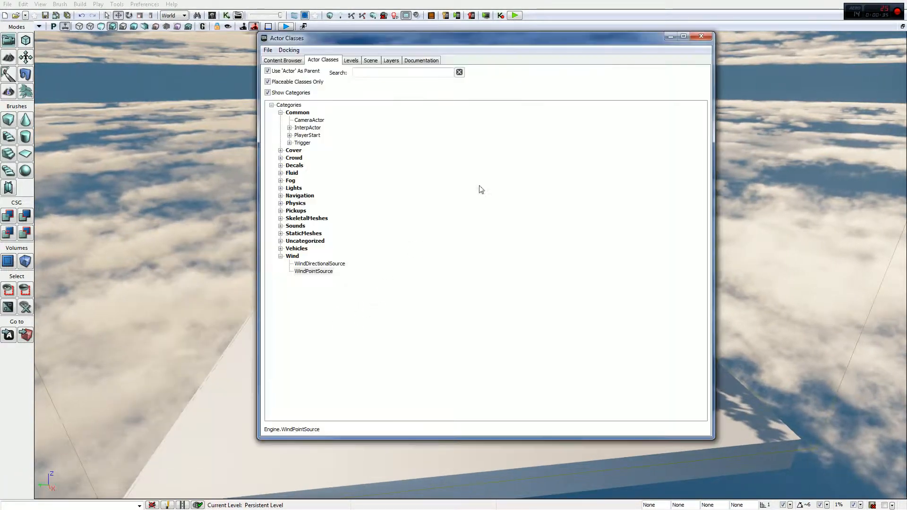
left_click_drag(429, 41, 718, 45)
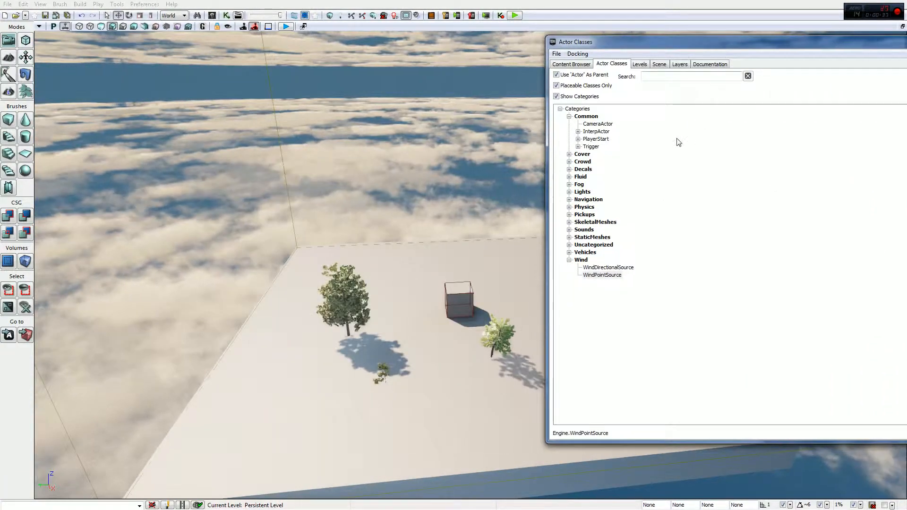
left_click(569, 116)
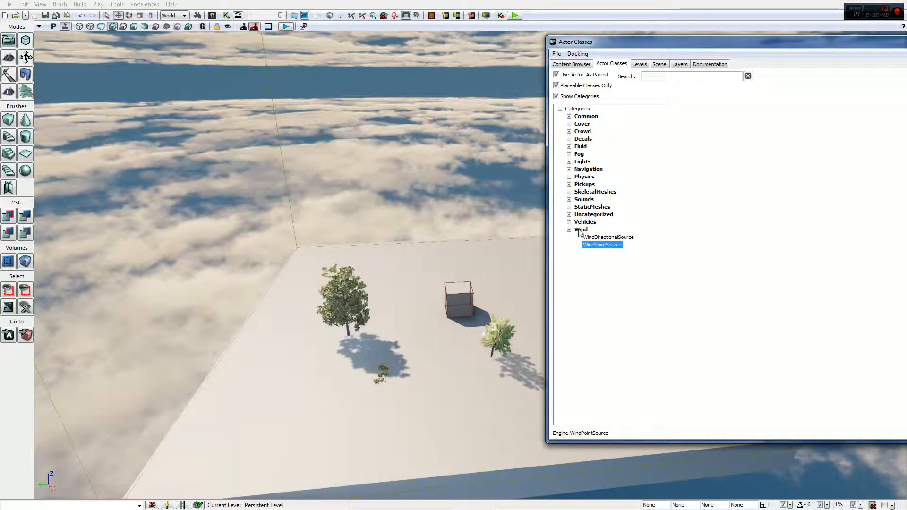
left_click(592, 237)
left_click(597, 245)
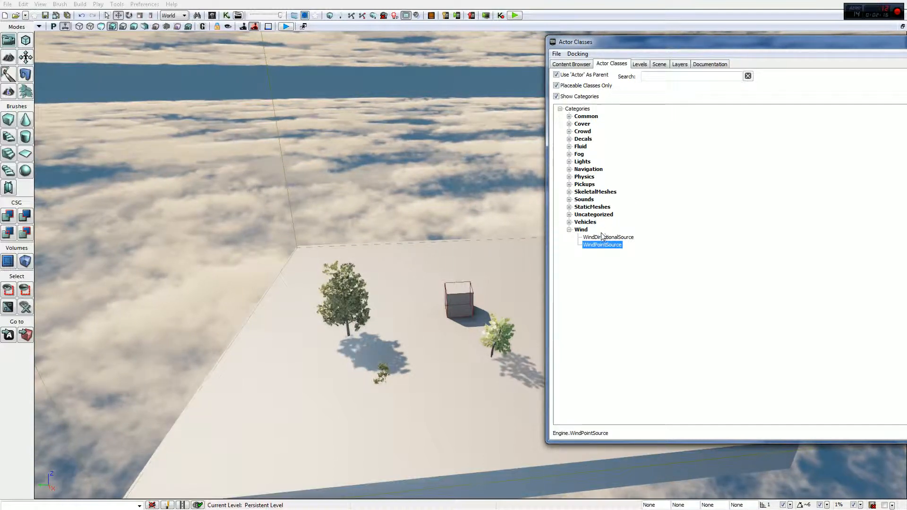
Add a WindDirectionalSource actor to the level near the cube, raise it well above the floor and minimize the Actor Classes browser
left_click(609, 237)
left_click_drag(612, 238, 433, 217)
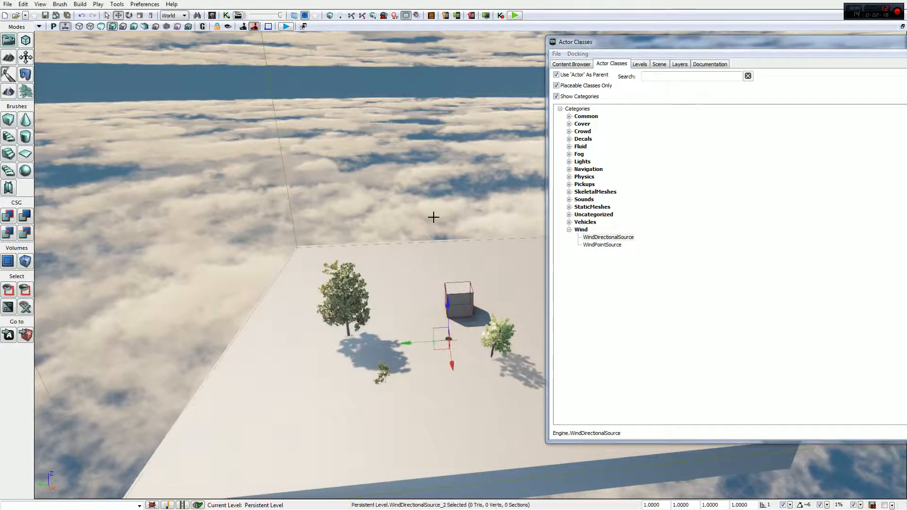
left_click_drag(445, 302, 446, 219)
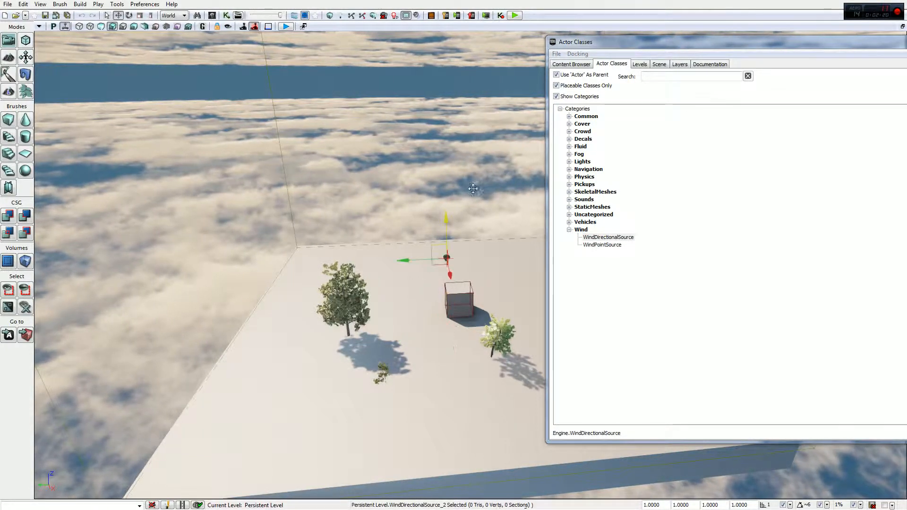
right_click_drag(476, 186, 487, 205)
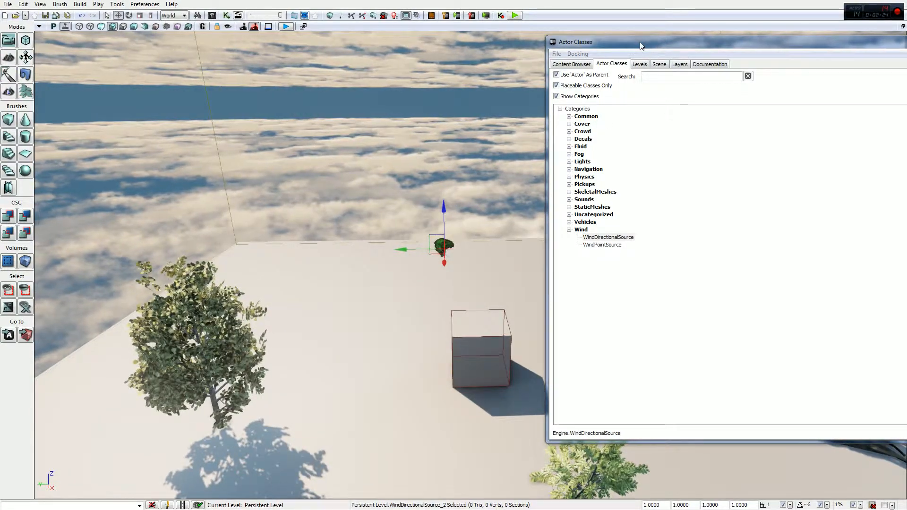
left_click_drag(640, 42, 353, 38)
left_click(675, 40)
mouse_move(514, 214)
right_mouse_down()
mouse_move(506, 229)
mouse_move(536, 205)
mouse_move(514, 214)
right_mouse_up()
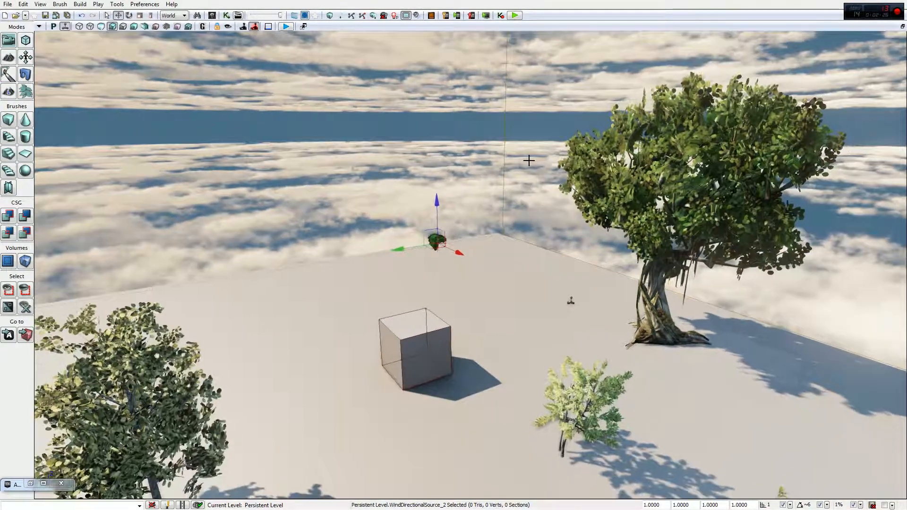
right_click_drag(506, 138, 496, 146)
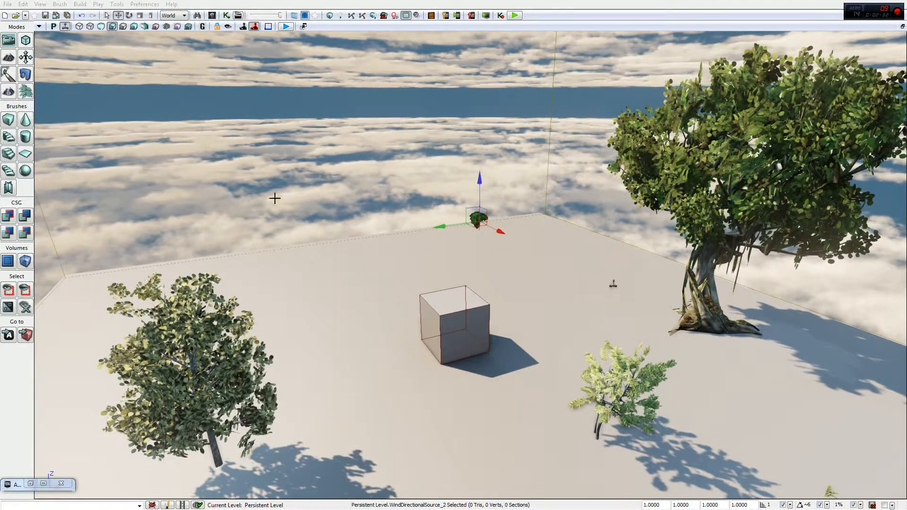
Open the directional wind source's properties and rotate the source around its vertical axis
key("F4")
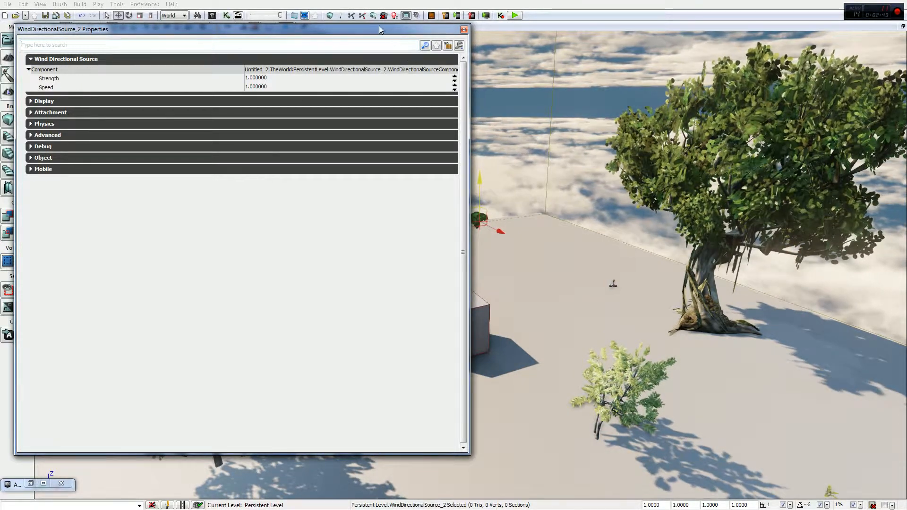
left_click_drag(350, 29, 268, 36)
right_click_drag(634, 218, 599, 227)
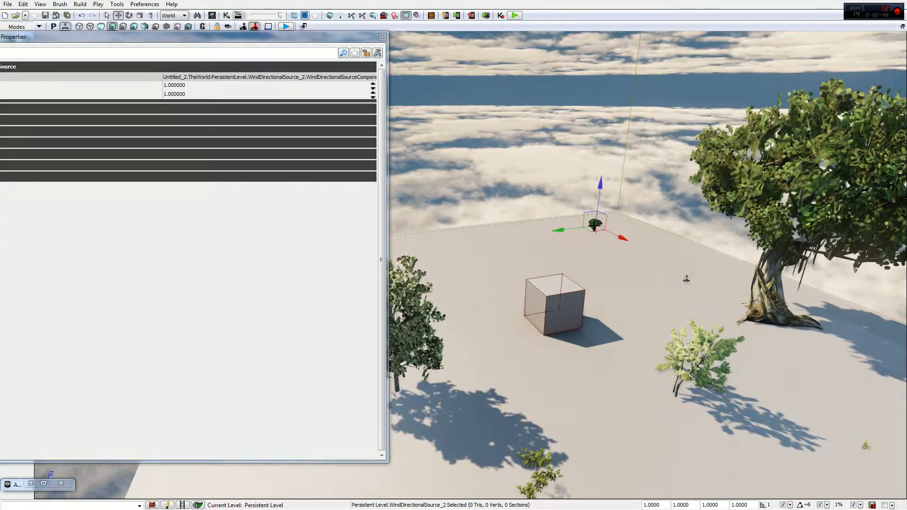
key("space")
left_click_drag(600, 243, 588, 243)
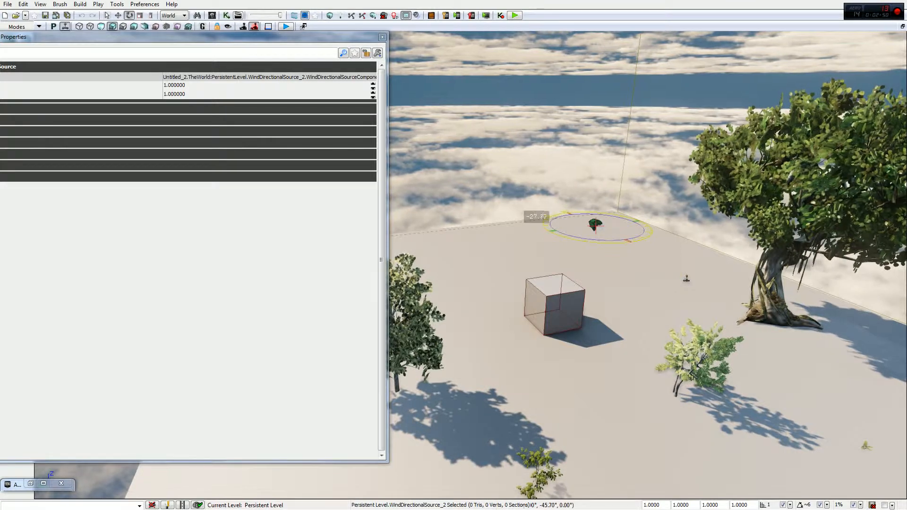
left_click_drag(536, 216, 557, 212)
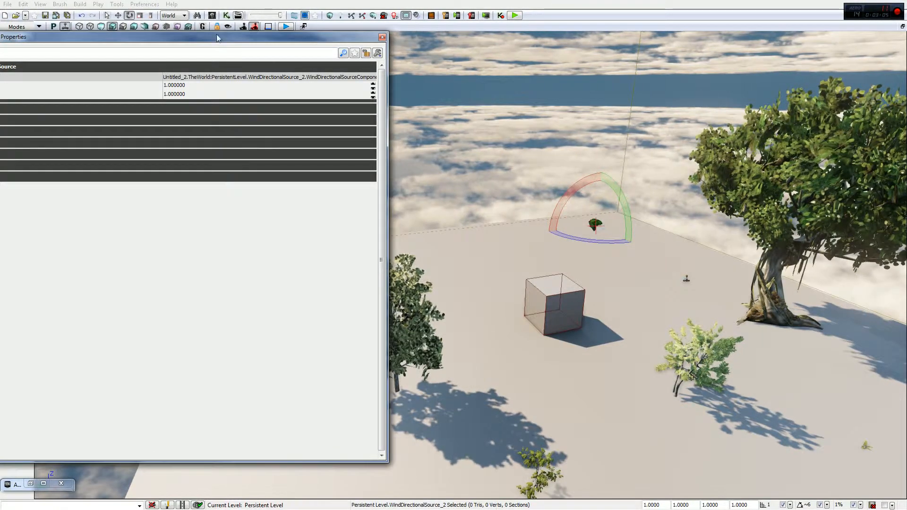
Set the directional wind source's Strength to 10 and view the effect on the large tree
left_click_drag(217, 36, 292, 21)
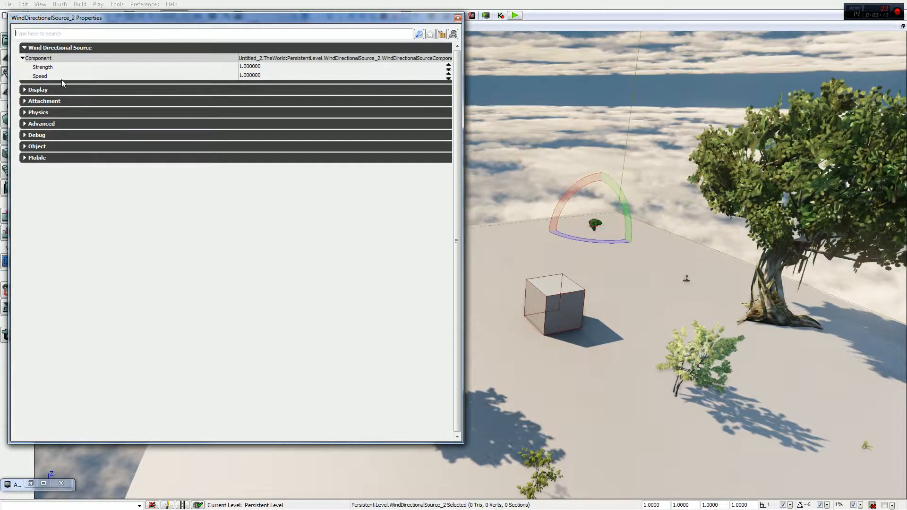
left_click_drag(100, 18, 103, 48)
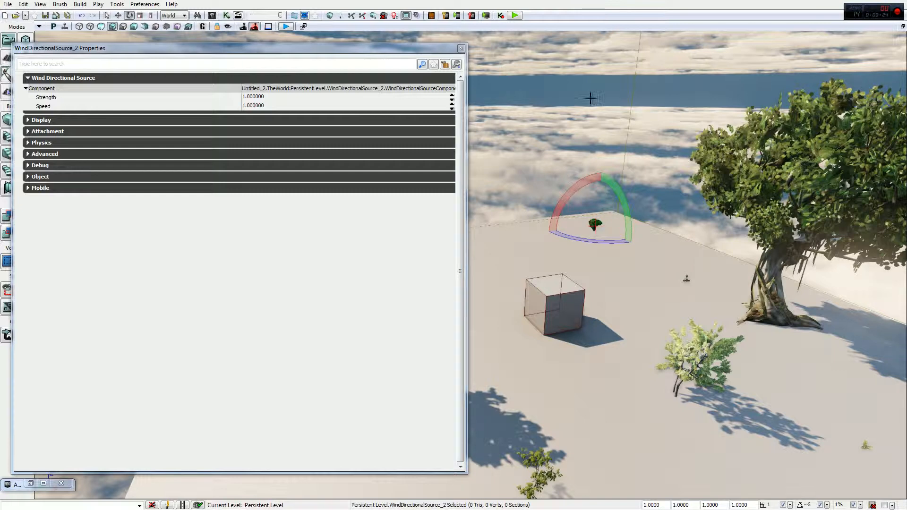
right_click_drag(591, 98, 647, 87)
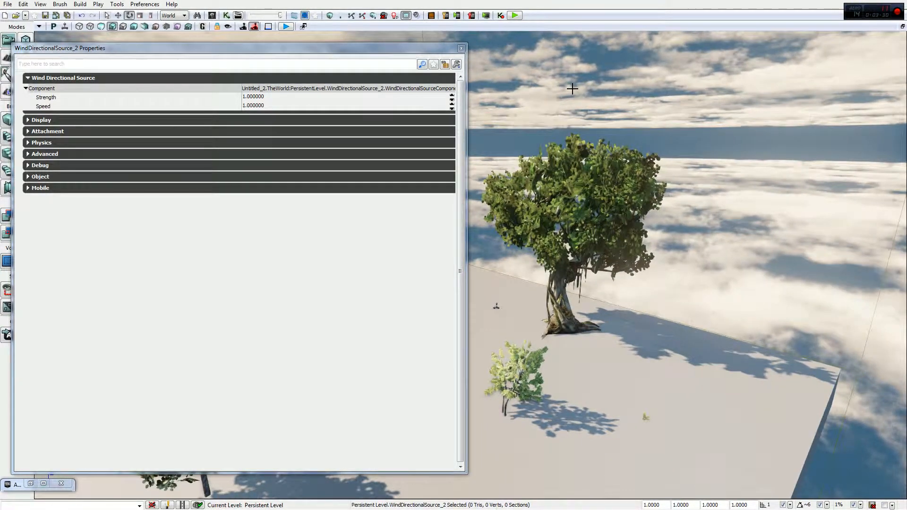
left_click_drag(573, 89, 553, 72)
left_click_drag(656, 182, 615, 156)
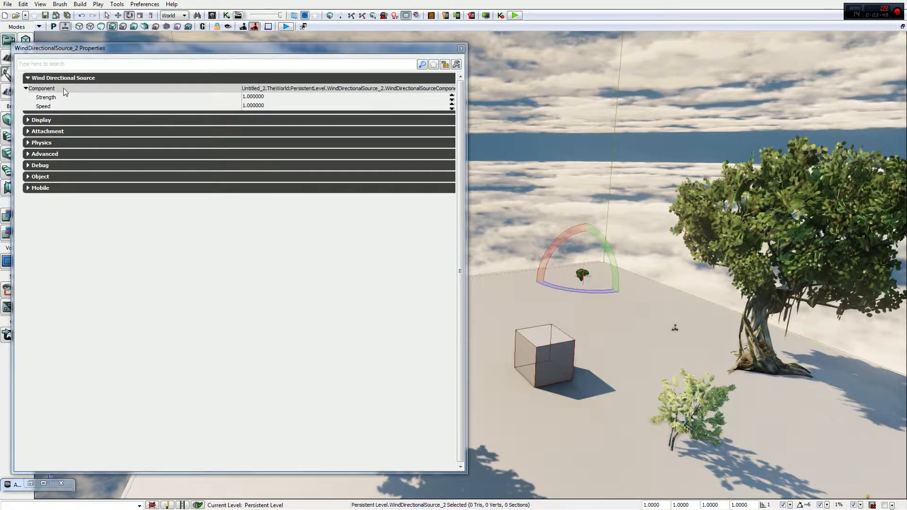
left_click(255, 97)
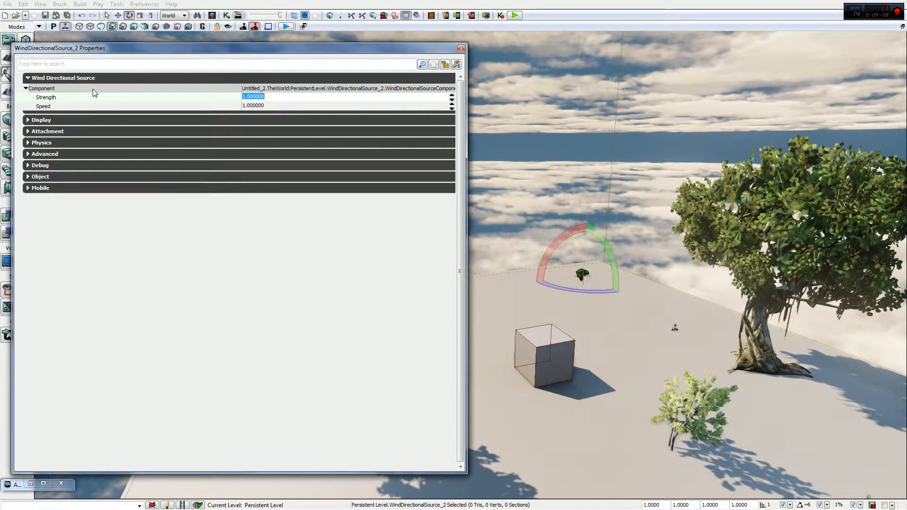
type("10")
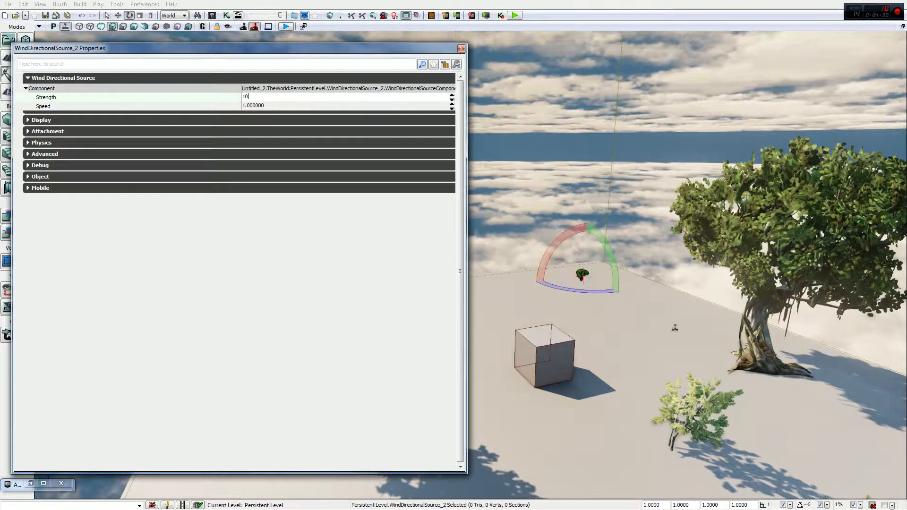
key("Return")
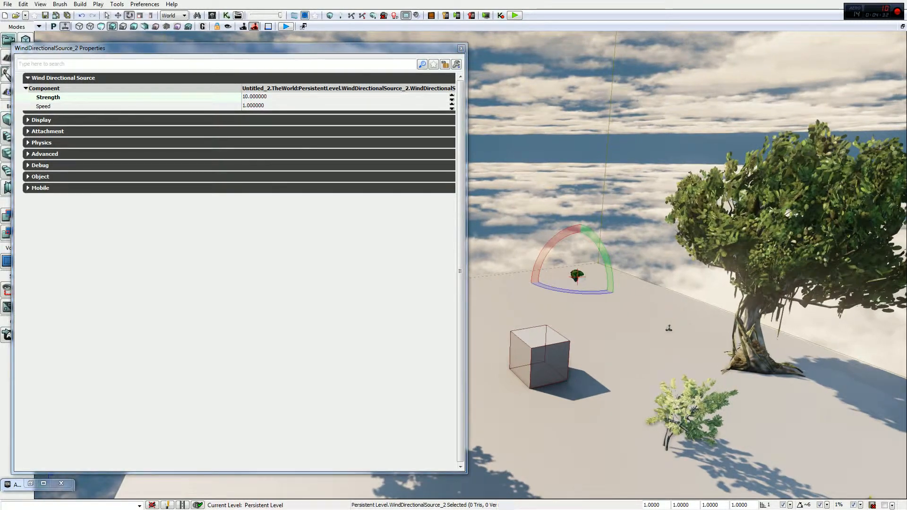
right_click_drag(802, 147, 834, 143)
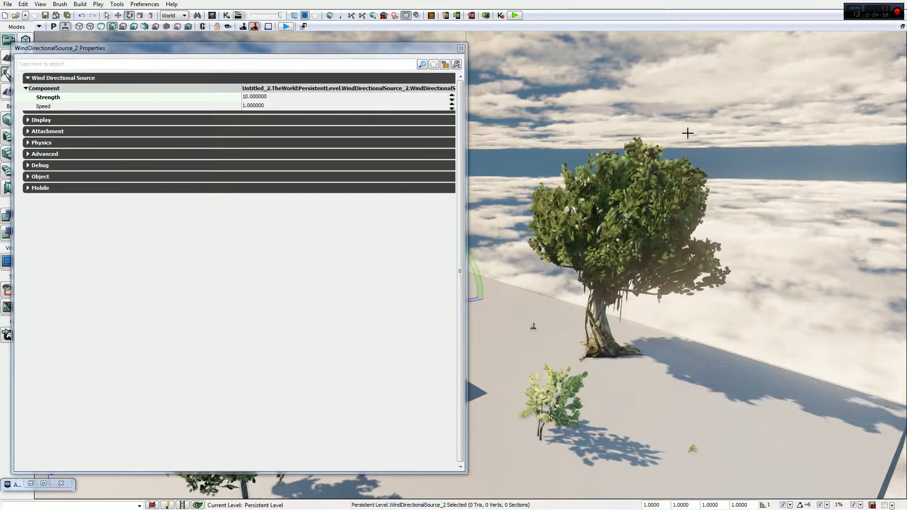
Set the directional wind's Strength back to 1 and its Speed to 10
left_click(249, 97)
type("1")
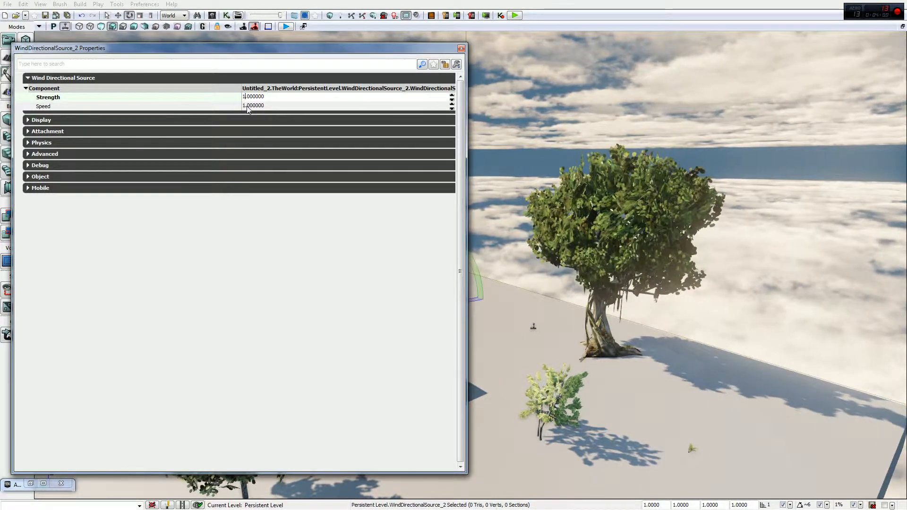
left_click(248, 105)
type("10")
key("Return")
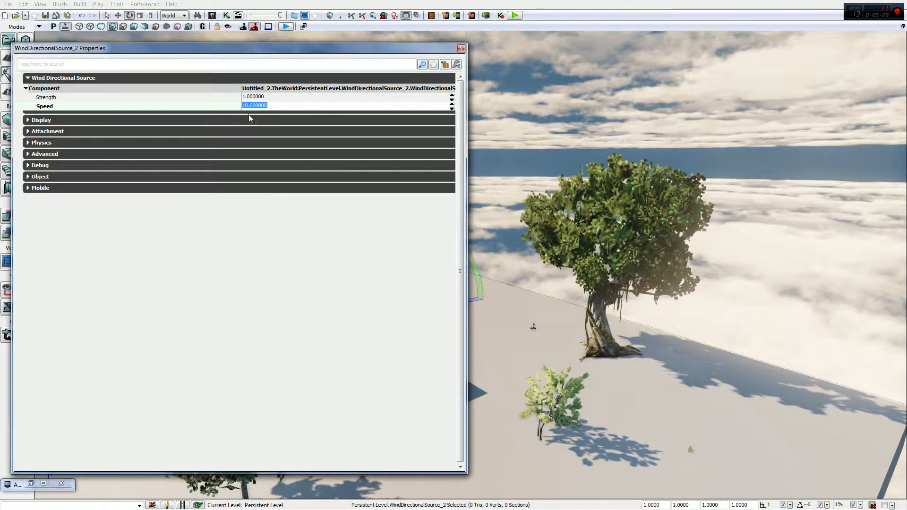
Raise the directional wind's Strength to 10, followed by 100
left_click(244, 97)
type("10")
key("Return")
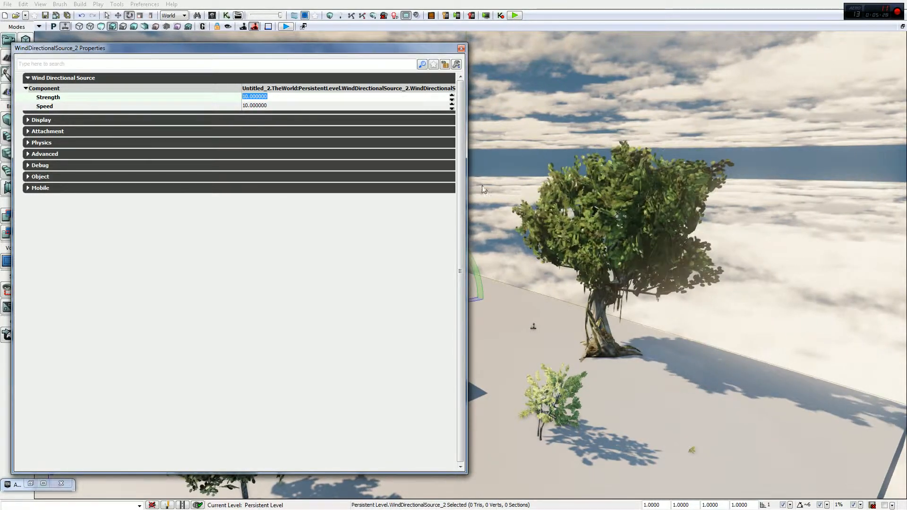
type("100")
key("Return")
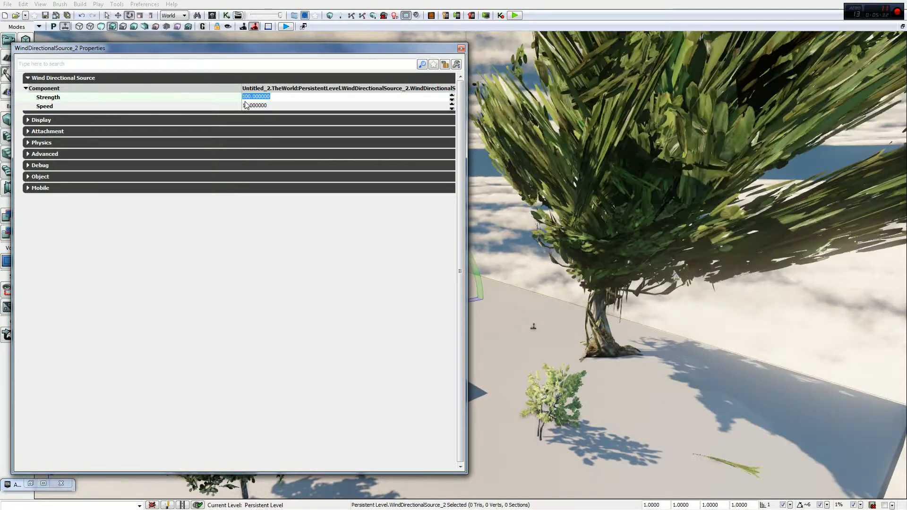
Return both the Speed and the Strength of the directional wind to 1
left_click(258, 105)
type("1")
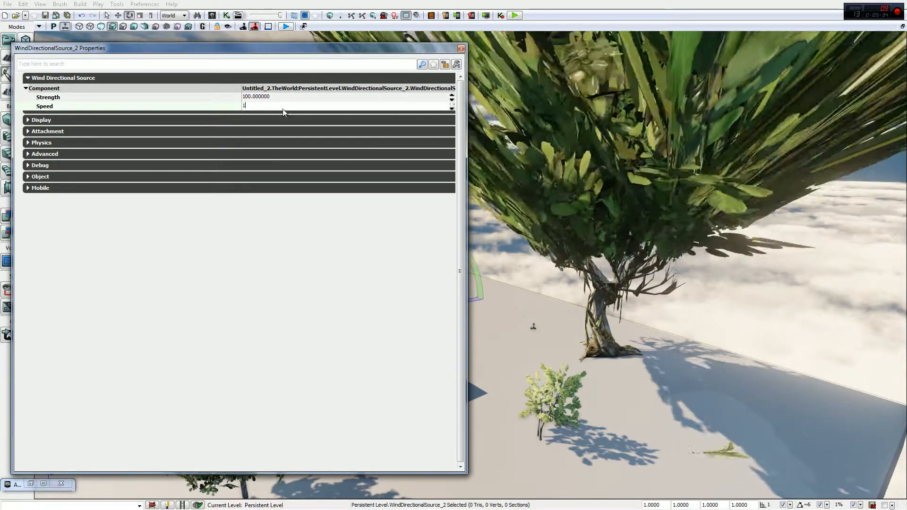
key("Return")
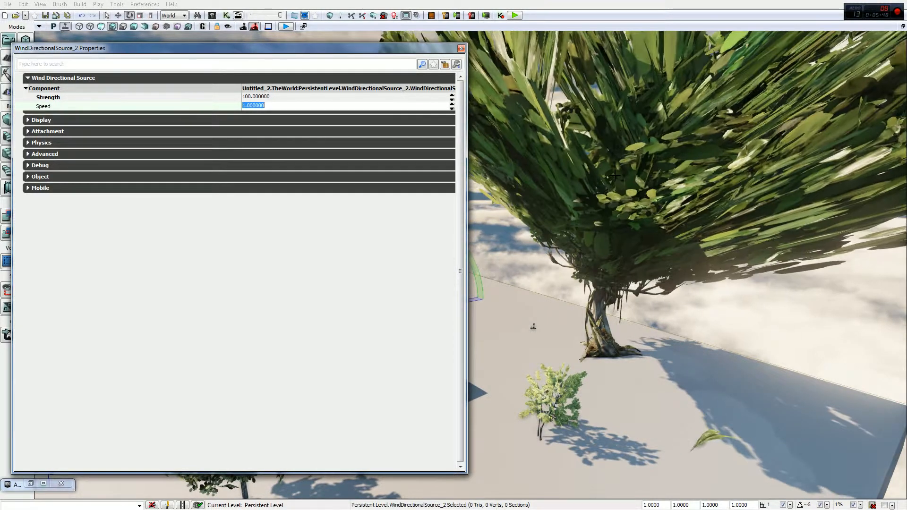
left_click(252, 97)
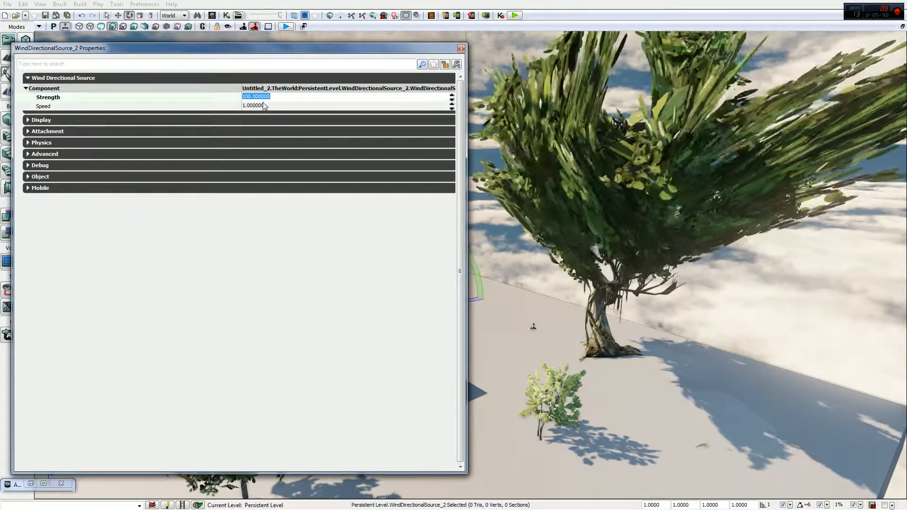
type("1")
key("Tab")
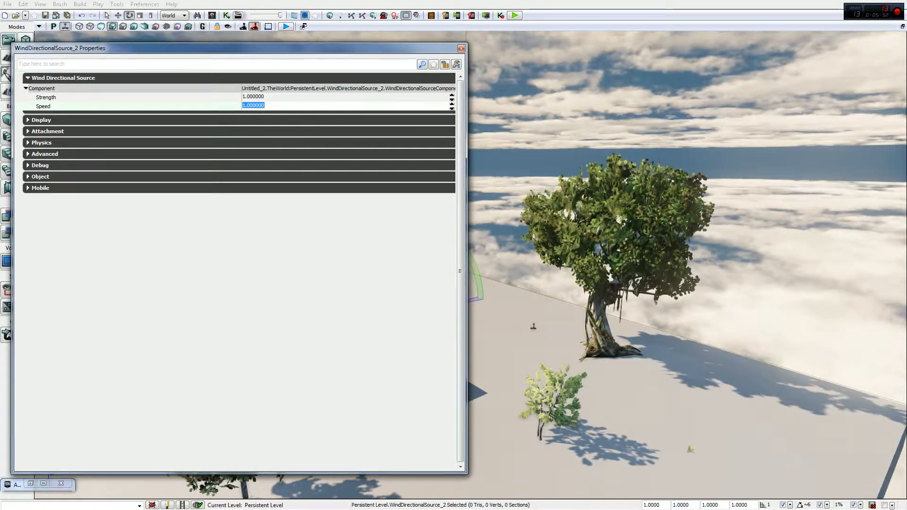
Set the directional wind's Speed to 100, try Strength 2, settle on Strength 3 and close the properties
type("100")
key("Return")
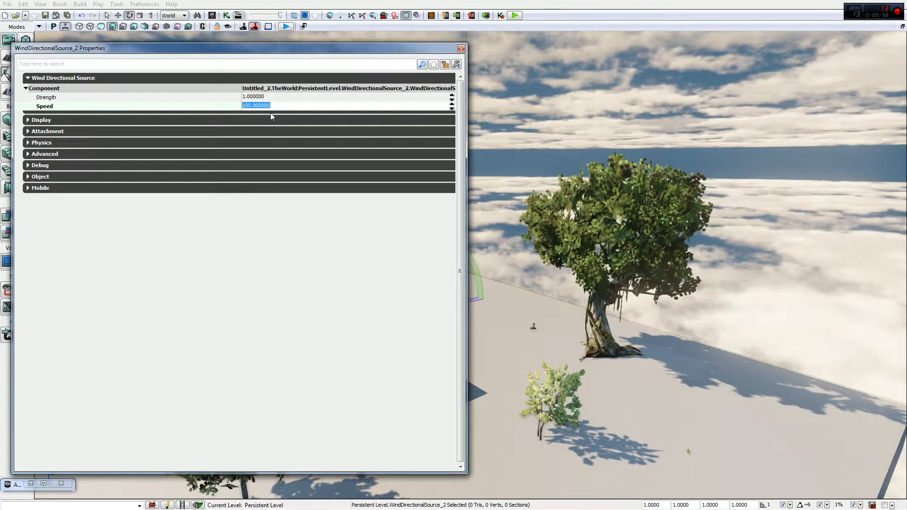
left_click(249, 97)
type("2")
key("Return")
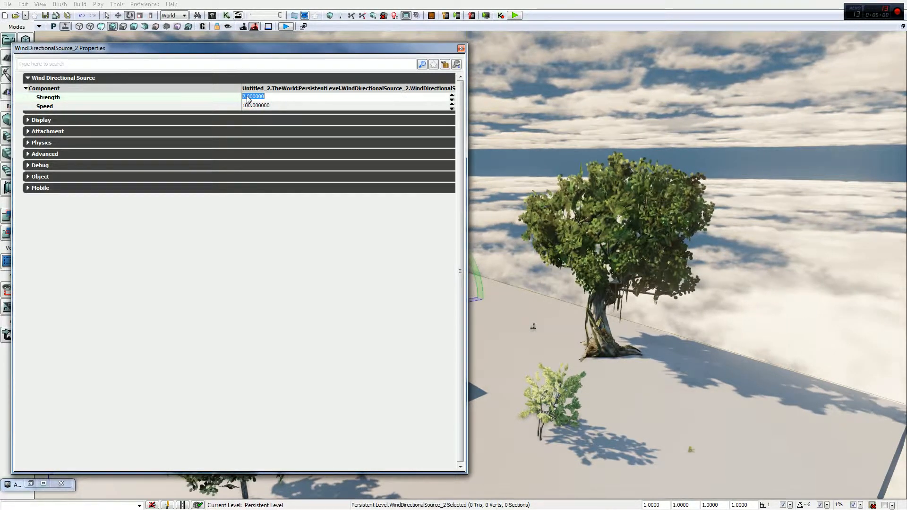
type("3")
key("Return")
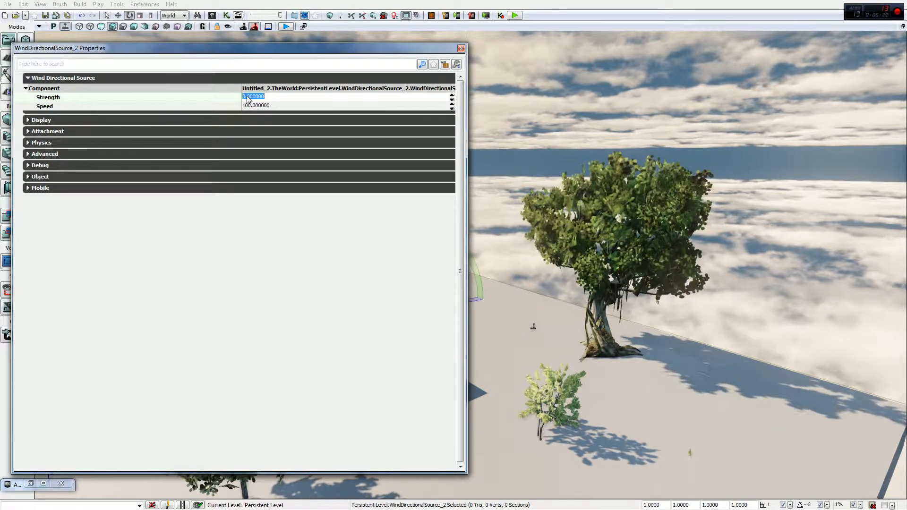
left_click(461, 49)
Add a WindPointSource actor from the Actor Classes browser to the floor near the cube and minimize the browser
left_click(30, 484)
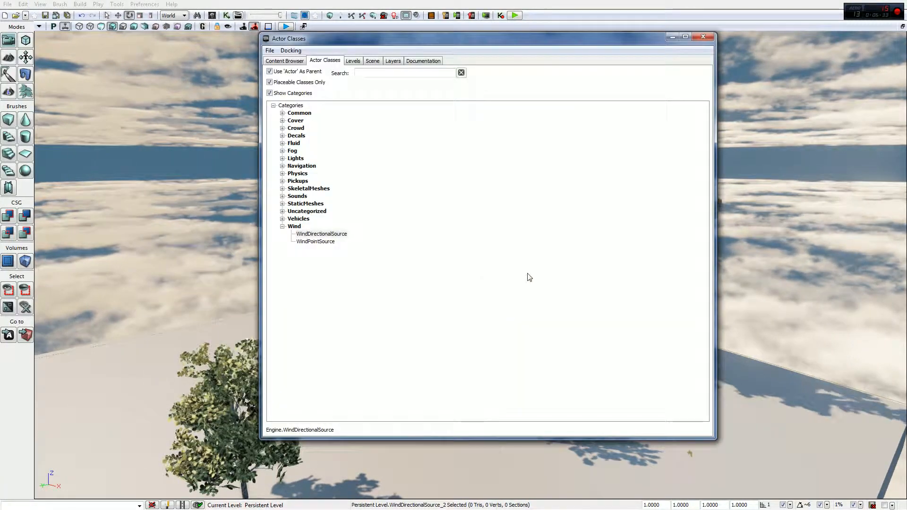
left_click_drag(315, 242, 207, 318)
left_click(672, 37)
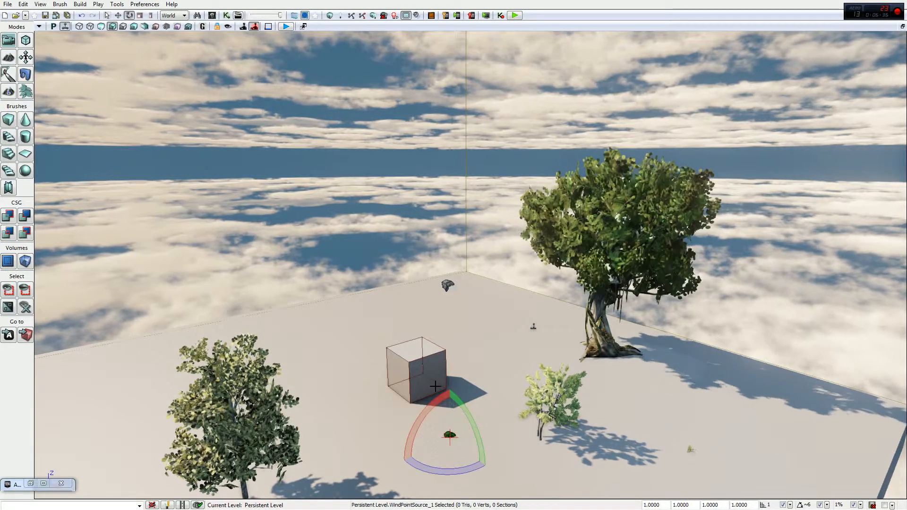
Raise the point wind source above the floor, open its properties and move the properties window clear of it
key("space")
key("space")
key("space")
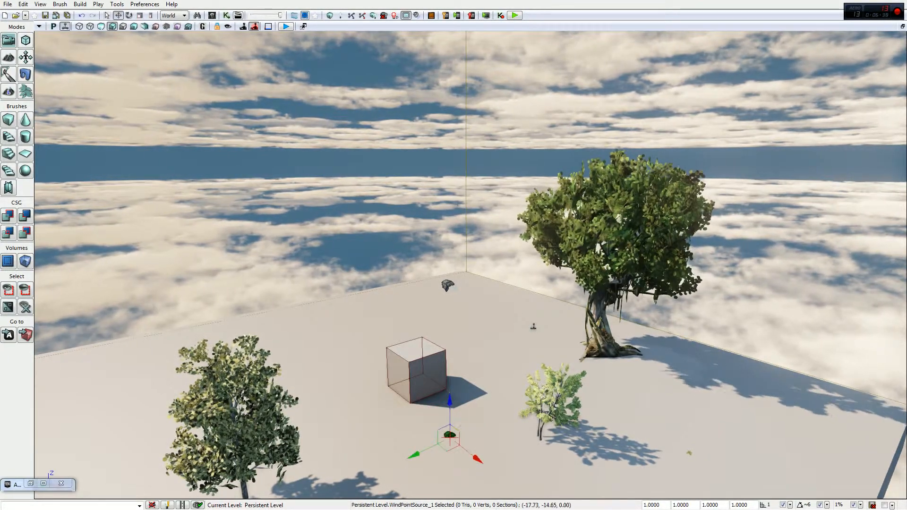
left_click_drag(431, 442, 420, 252)
key("F4")
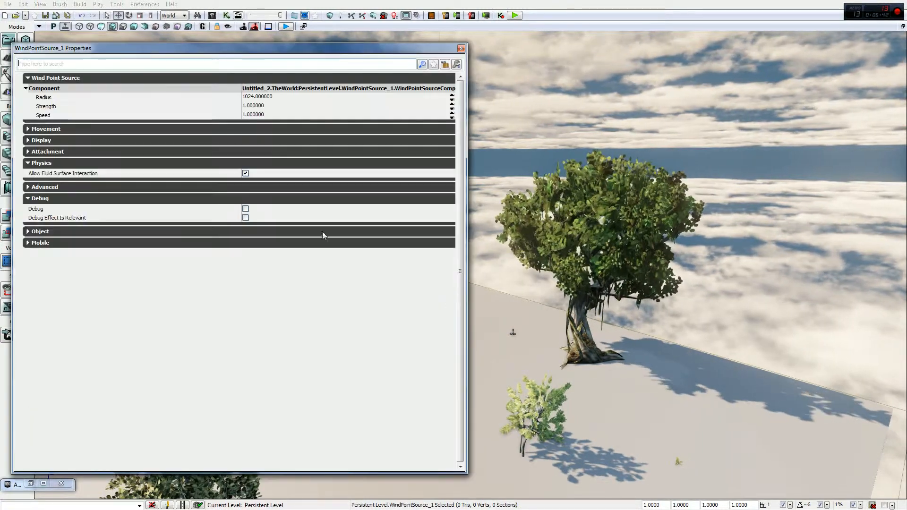
left_click(252, 98)
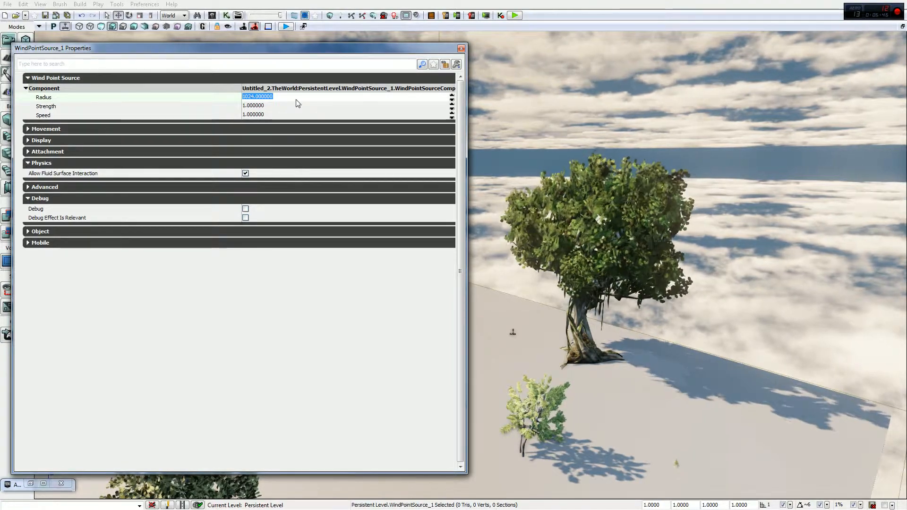
left_click_drag(348, 51, 821, 202)
Scale the point wind source down to a Radius of about 669
mouse_move(455, 230)
right_mouse_down()
mouse_move(480, 240)
mouse_move(455, 229)
right_mouse_up()
key("space")
key("space")
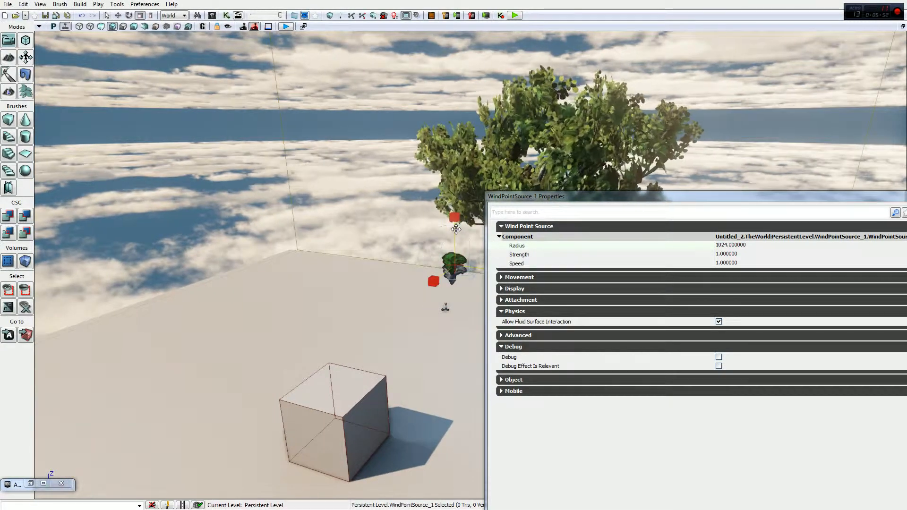
left_click_drag(454, 230, 418, 187)
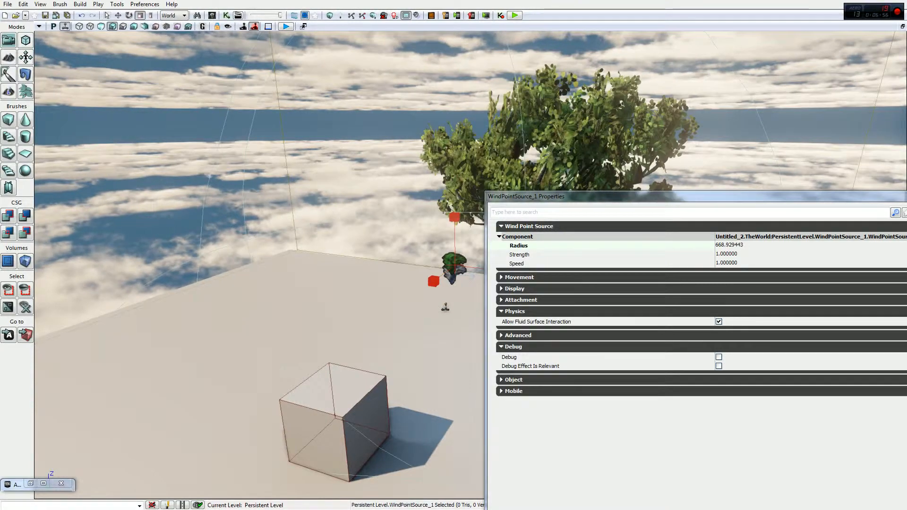
right_click_drag(418, 186, 457, 213)
Switch the point wind source back to translation mode, collapse its Wind Point Source category and close its properties
left_click_drag(528, 200, 318, 110)
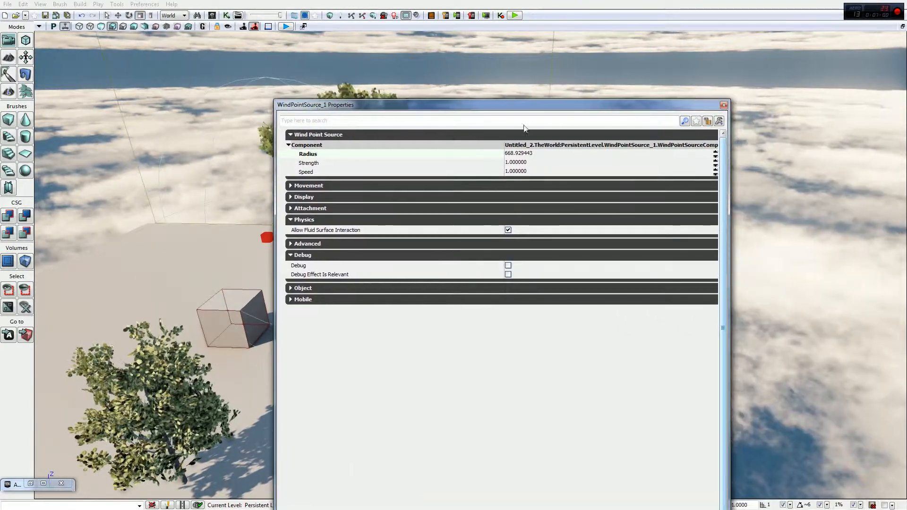
left_click_drag(457, 109, 732, 106)
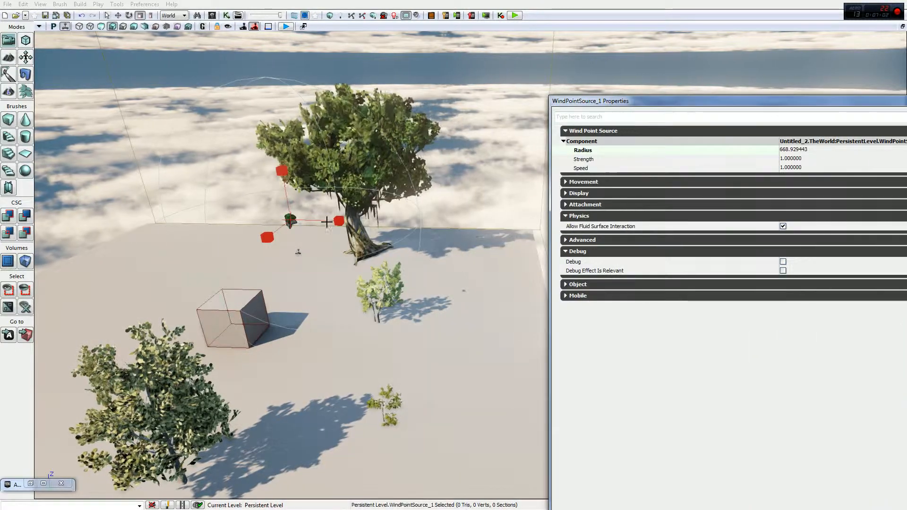
right_click_drag(378, 182, 373, 185)
key("space")
key("space")
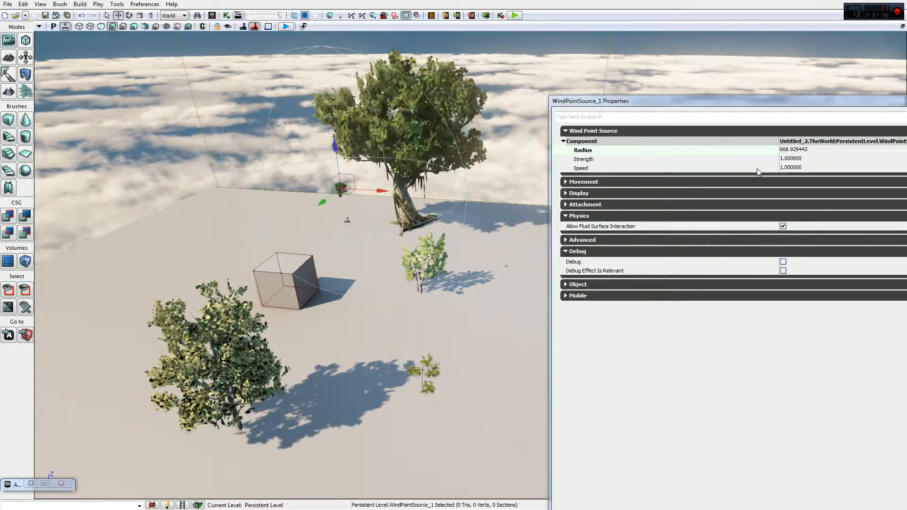
left_click(575, 135)
left_click_drag(599, 101, 415, 131)
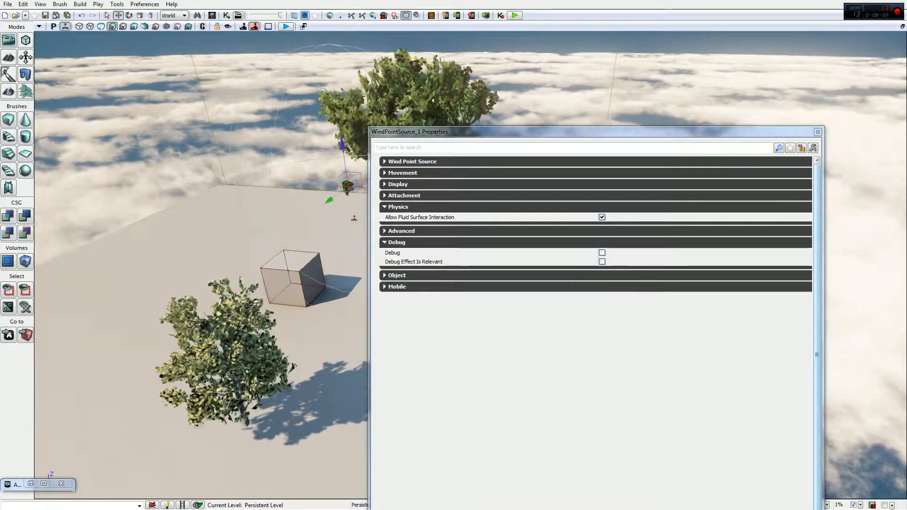
left_click_drag(831, 103, 831, 103)
left_click(817, 132)
Move the point wind source high above the directional wind and deselect it by selecting the floor
right_click_drag(803, 142, 811, 143)
right_click_drag(723, 134, 723, 133)
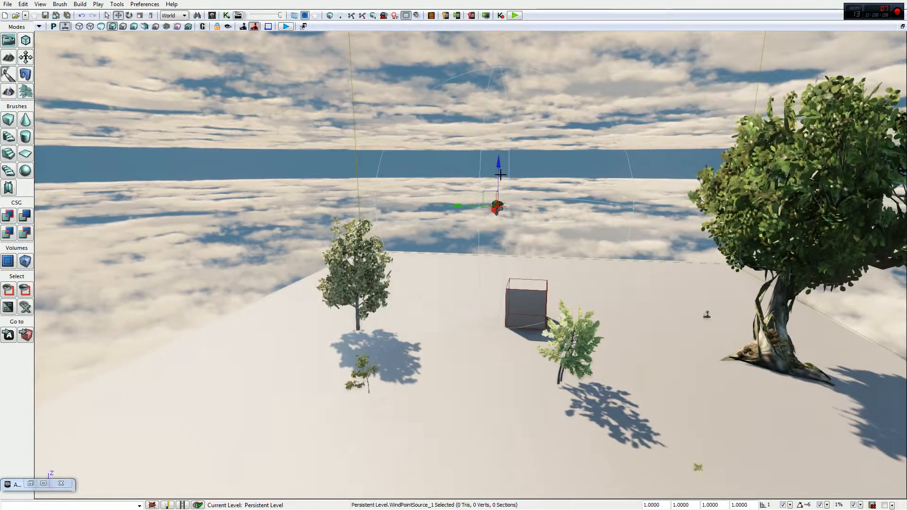
right_click_drag(493, 174, 492, 174)
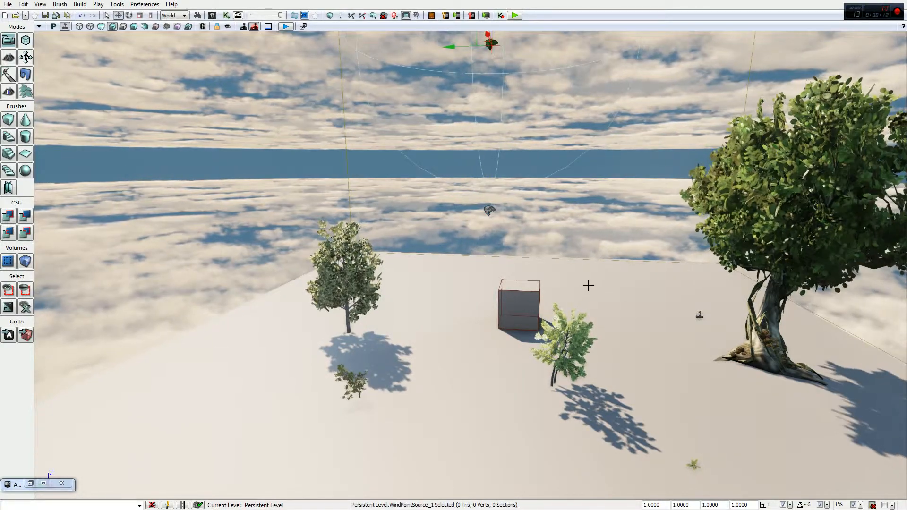
left_click(588, 285)
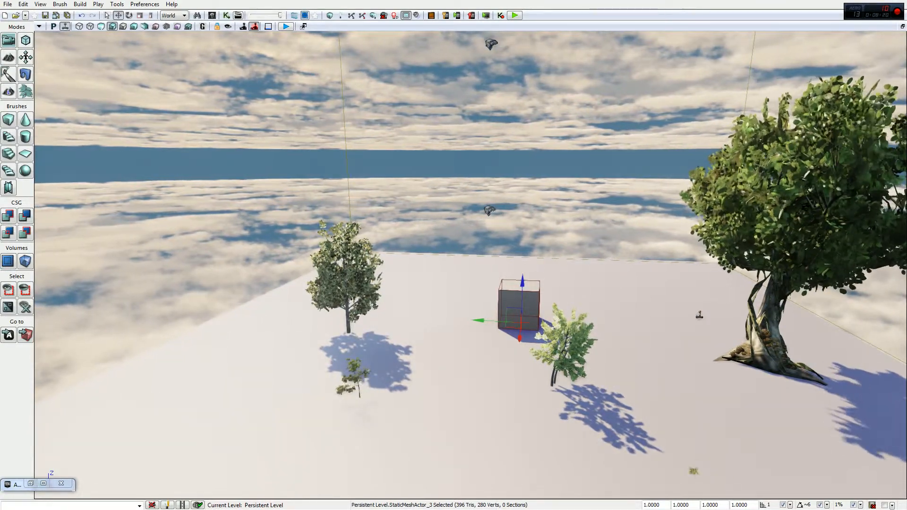
Open the directional wind source's properties and set its Speed to 10
right_click_drag(473, 265, 431, 172)
key("w")
key("s")
double_click(425, 166)
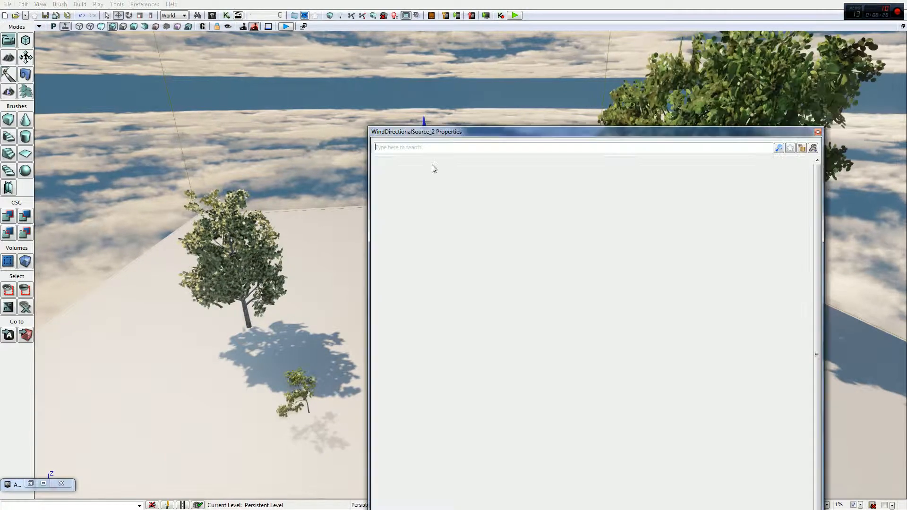
left_click(606, 190)
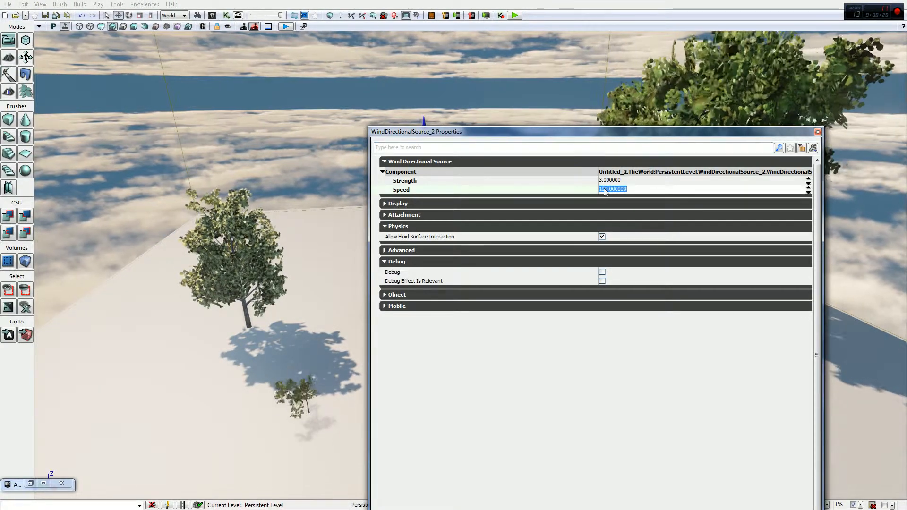
left_click(606, 189)
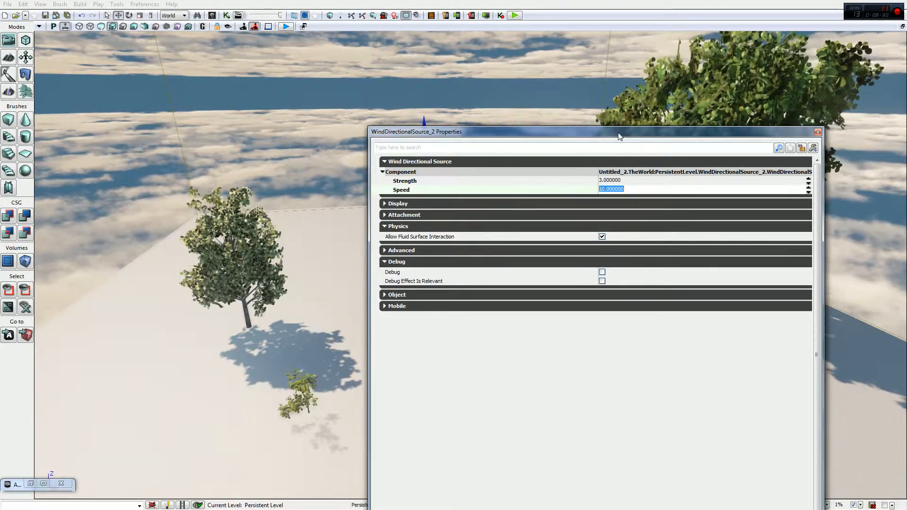
Lower the directional wind's Speed to 5 and close its properties
left_click_drag(620, 137, 361, 97)
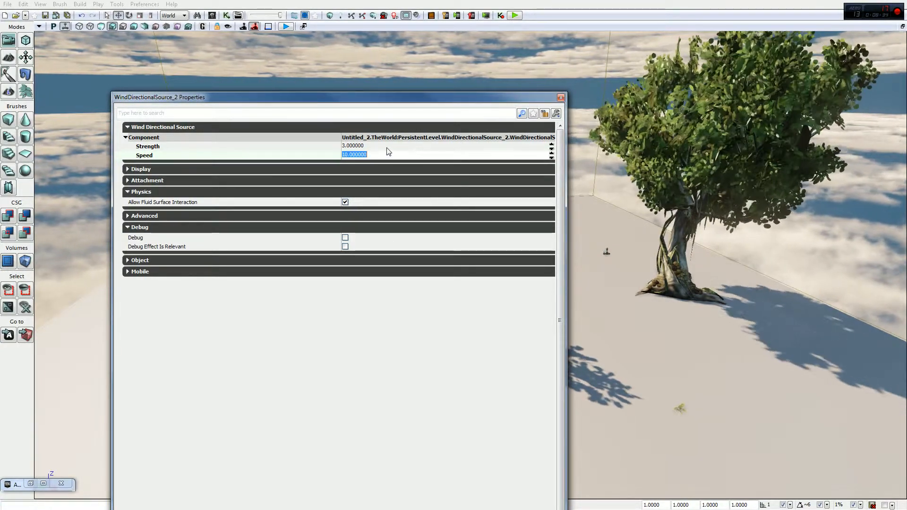
type("5")
key("Return")
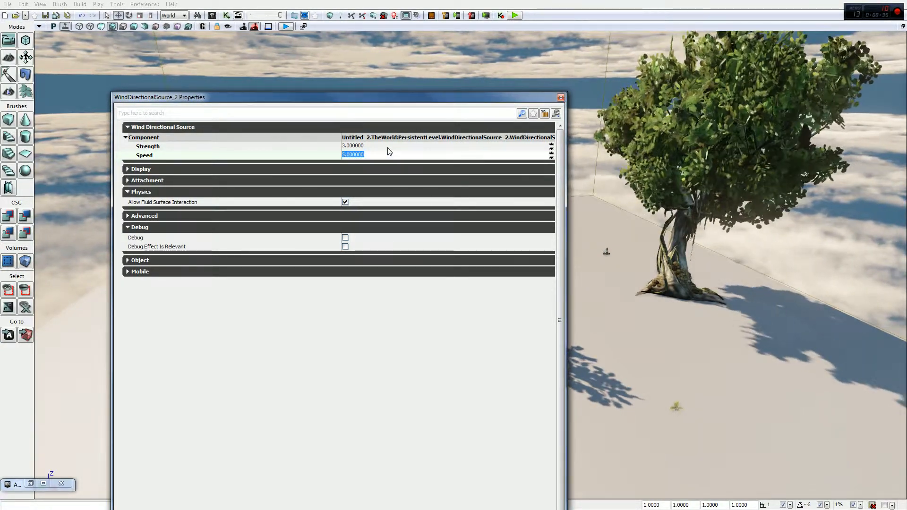
left_click(561, 98)
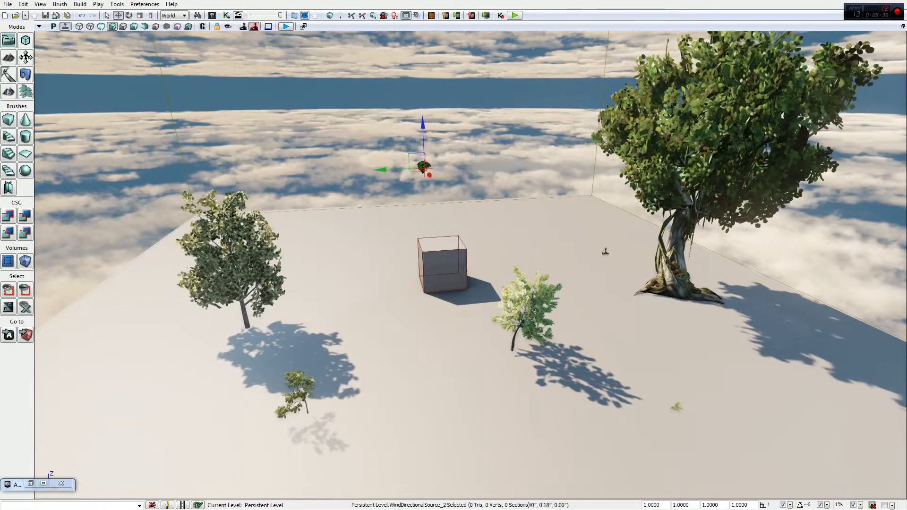
Examine how the wind moves the branches and leaves of the large tree and the small tree beside the cube
key("w")
key("d")
right_click_drag(561, 97, 572, 80)
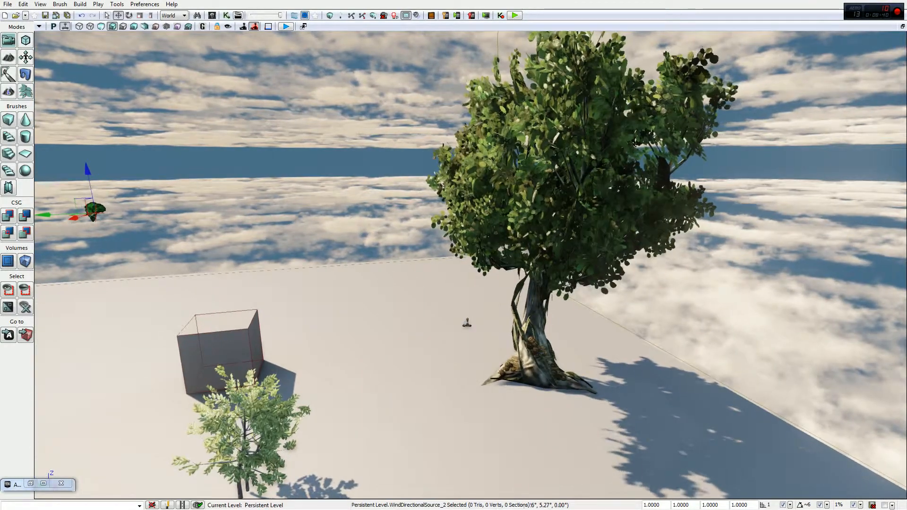
right_click_drag(547, 144, 496, 191)
key("s")
key("w")
key("w")
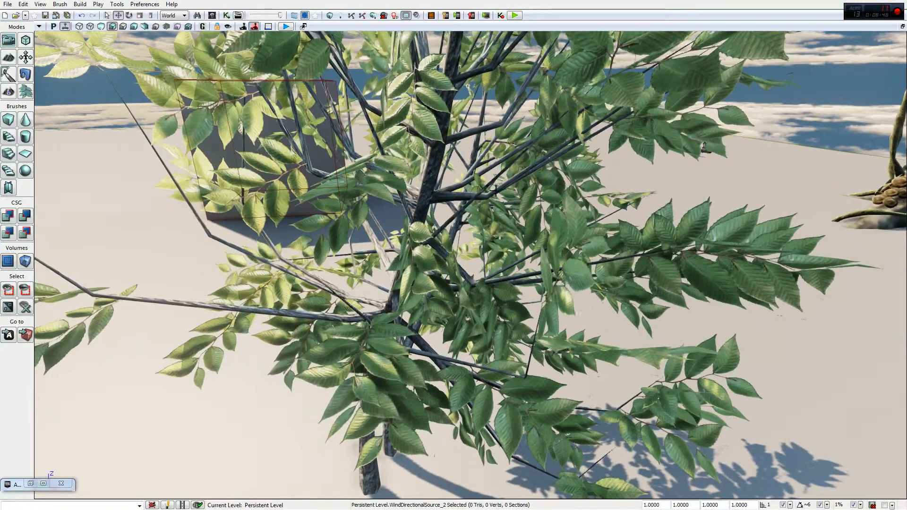
scroll(478, 193, "down", 8)
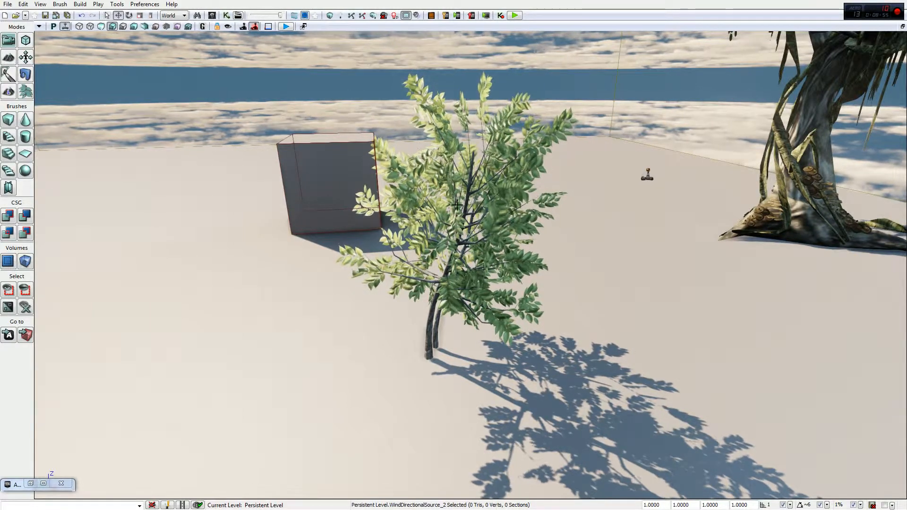
right_click_drag(457, 205, 447, 209)
Review the SpeedTree assets in the maximized Content Browser, then restore and minimize it
left_click(30, 484)
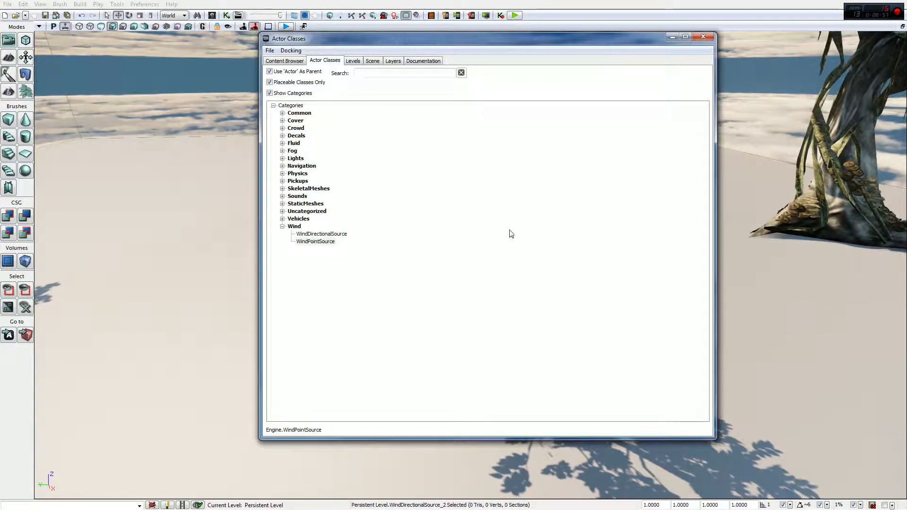
left_click(278, 61)
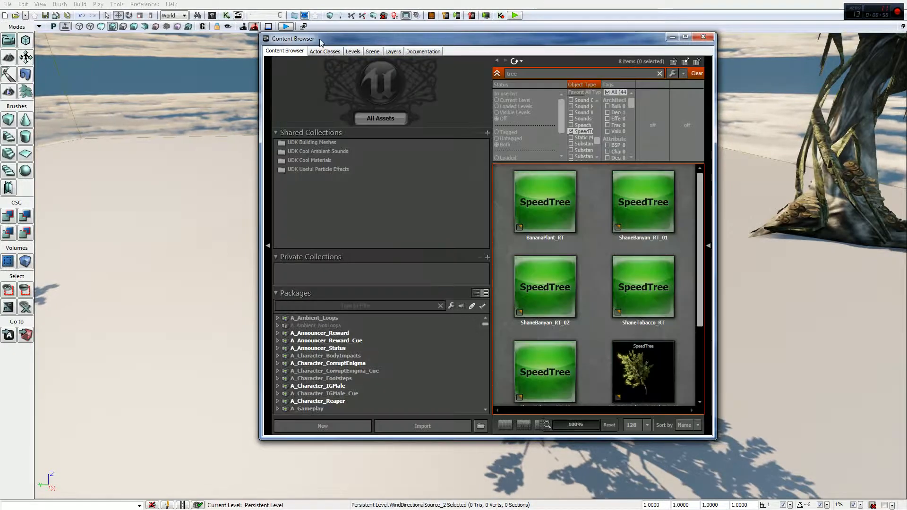
left_click_drag(318, 39, 277, 0)
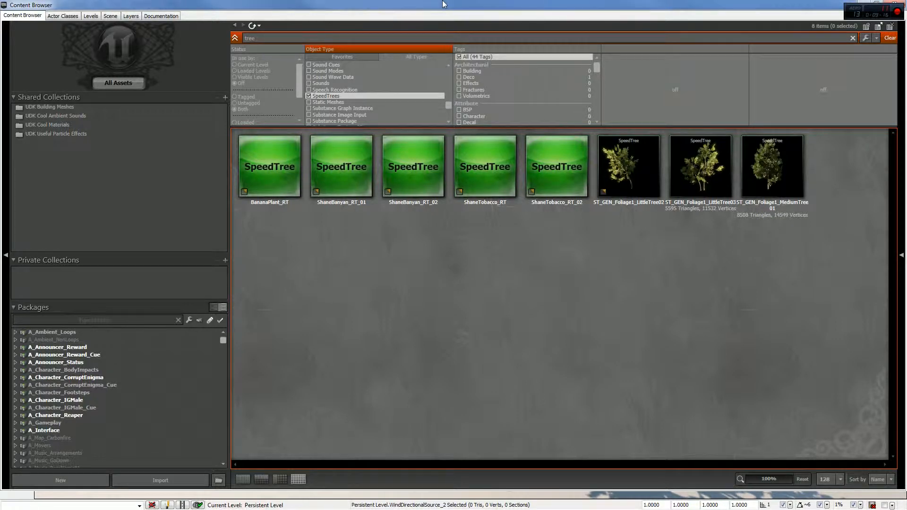
left_click_drag(444, 4, 208, 64)
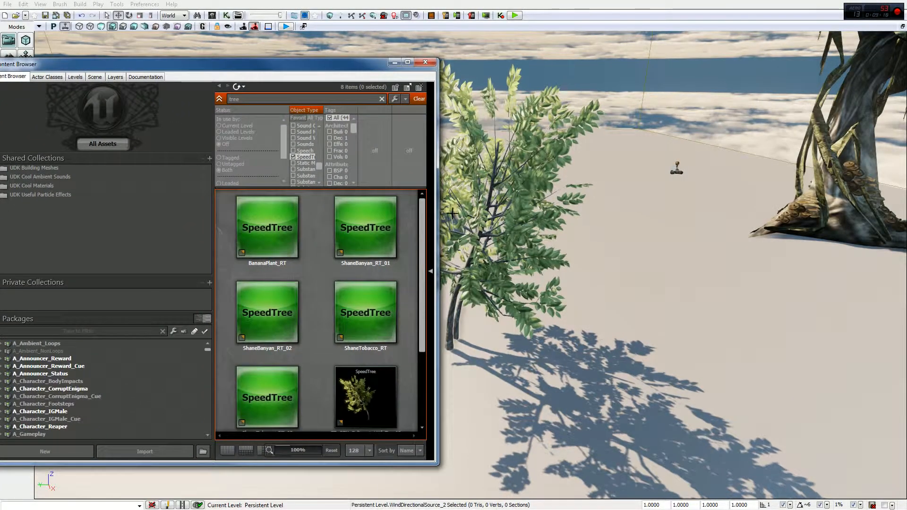
left_click(394, 61)
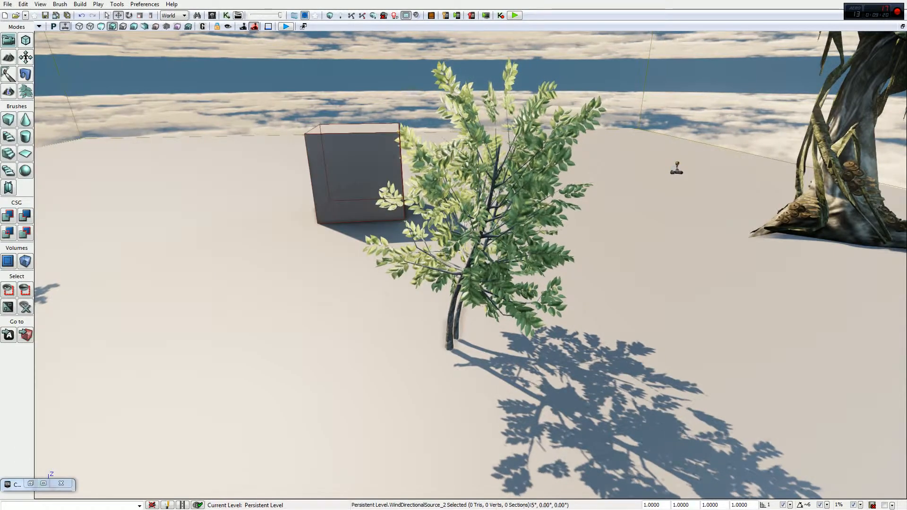
Reopen the directional wind's properties and move the window aside so the cube and the small tree are in view
key("s")
right_click_drag(360, 123, 360, 85)
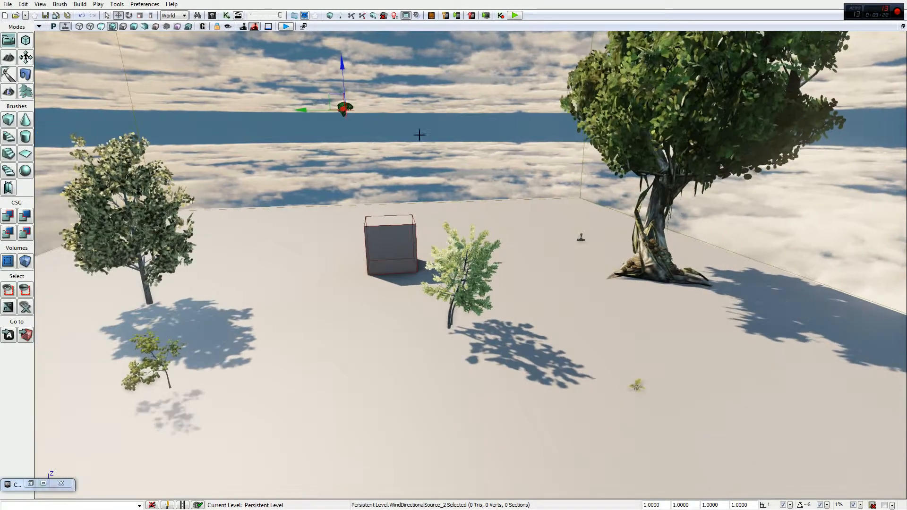
key("F4")
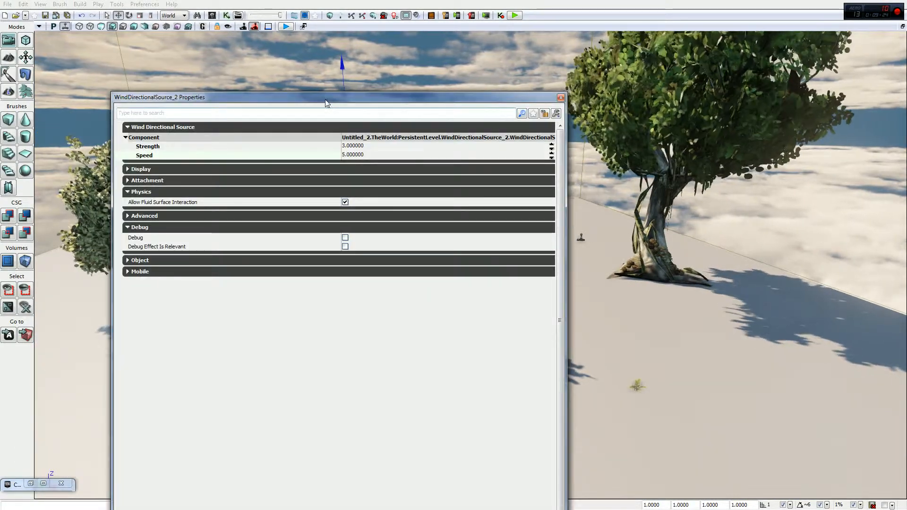
left_click_drag(325, 103, 708, 73)
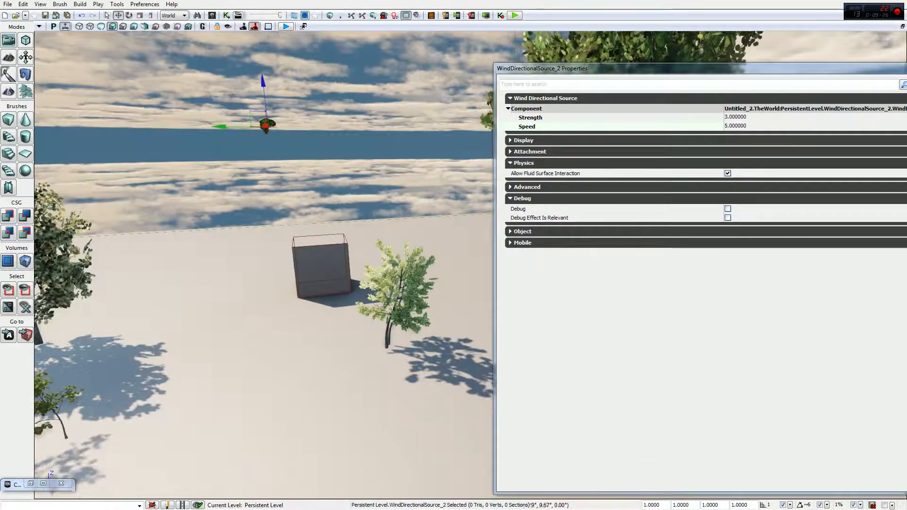
right_click_drag(378, 303, 385, 301)
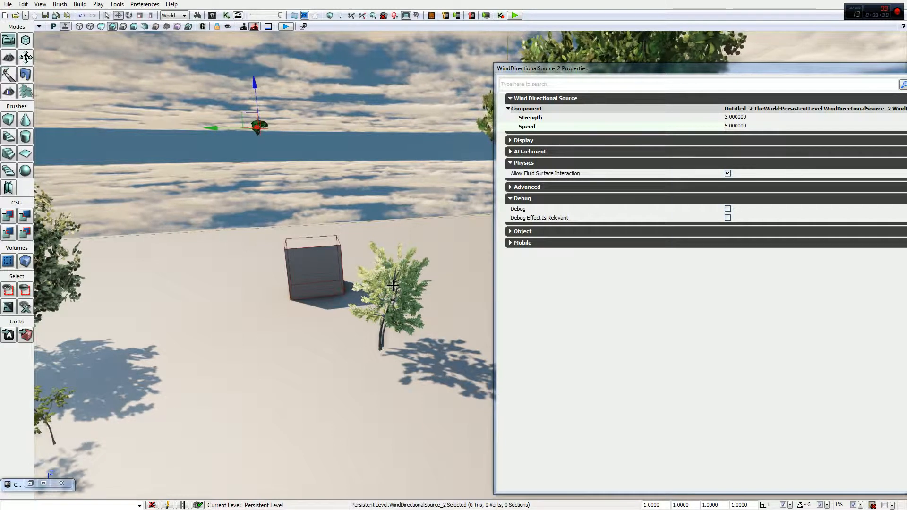
Set both the Strength and the Speed of the directional wind to 100
left_click(736, 117)
type("100")
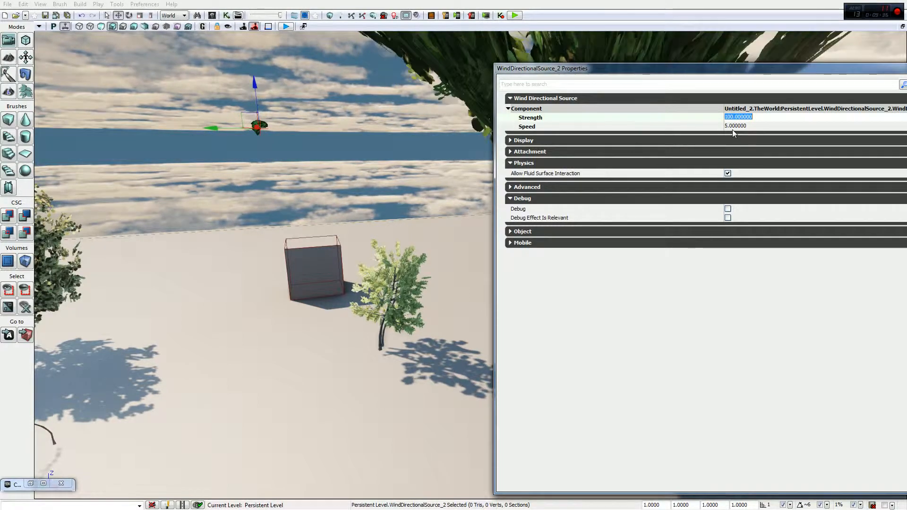
left_click(743, 126)
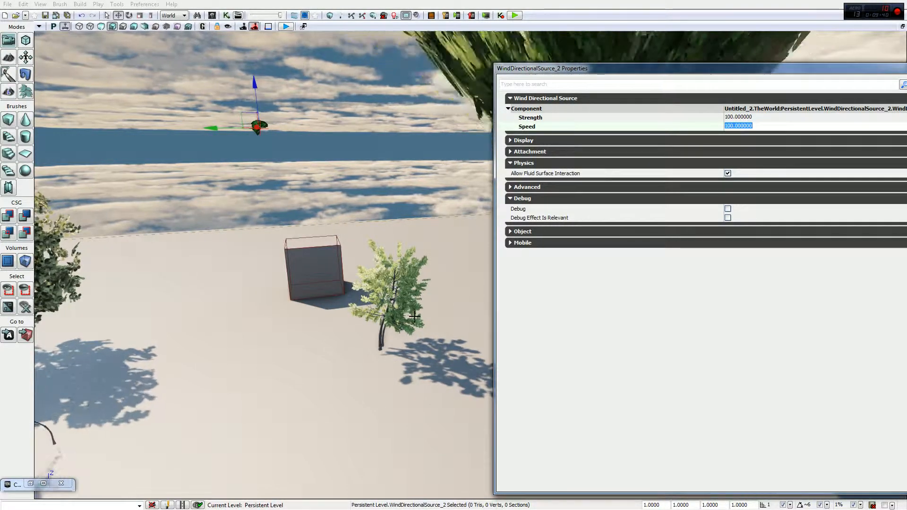
key("Return")
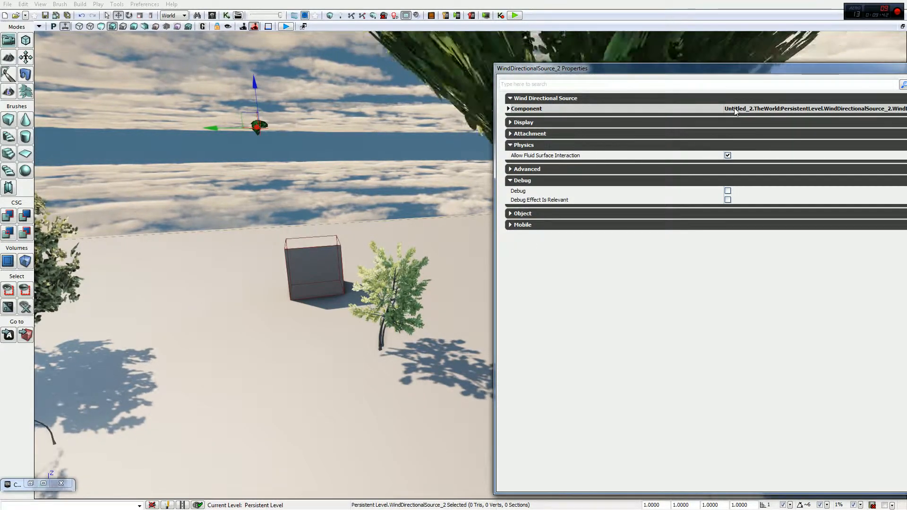
Set the directional wind's Strength to 3 and its Speed to 2, and close its properties
left_click(735, 118)
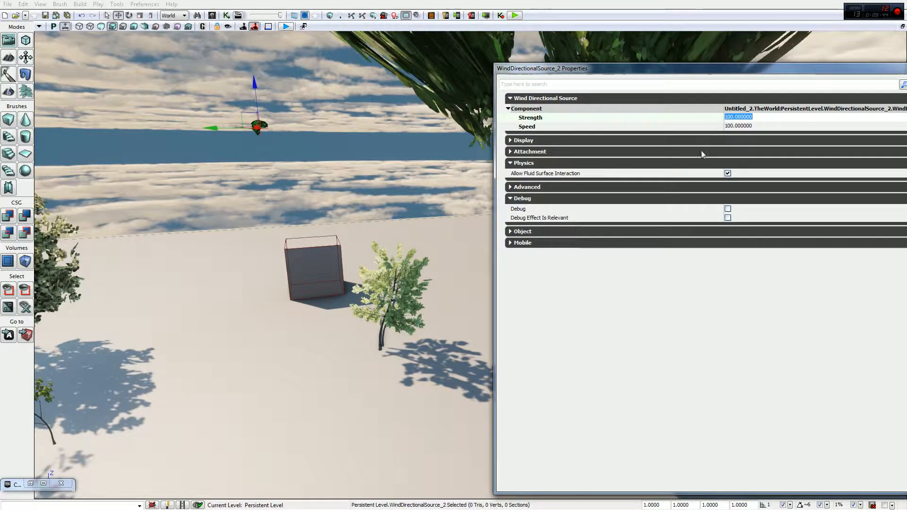
type("3")
left_click(730, 126)
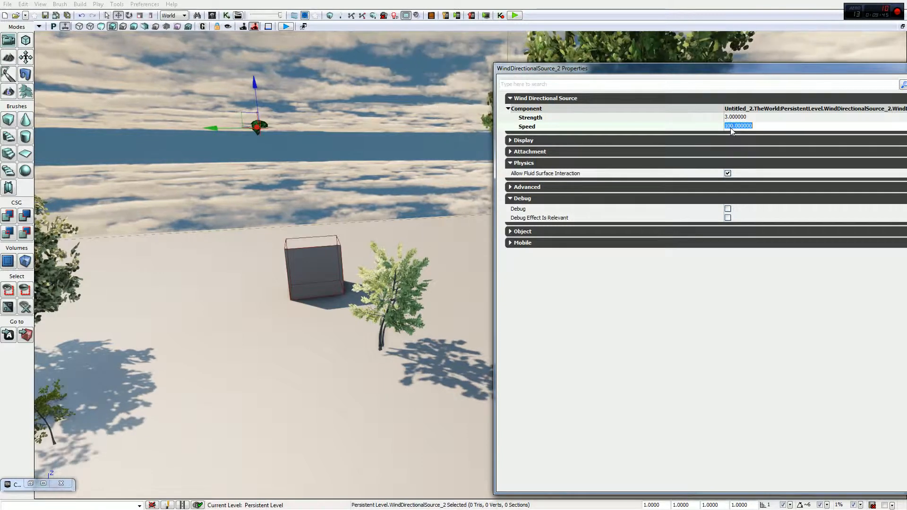
type("5")
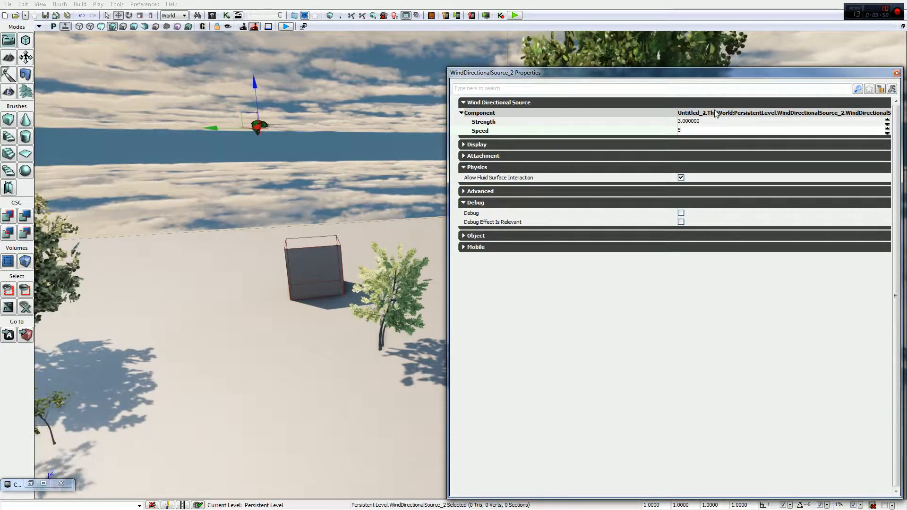
left_click(896, 72)
Inspect the static mesh properties of the cube, moving their window aside, and close them
left_click(601, 128)
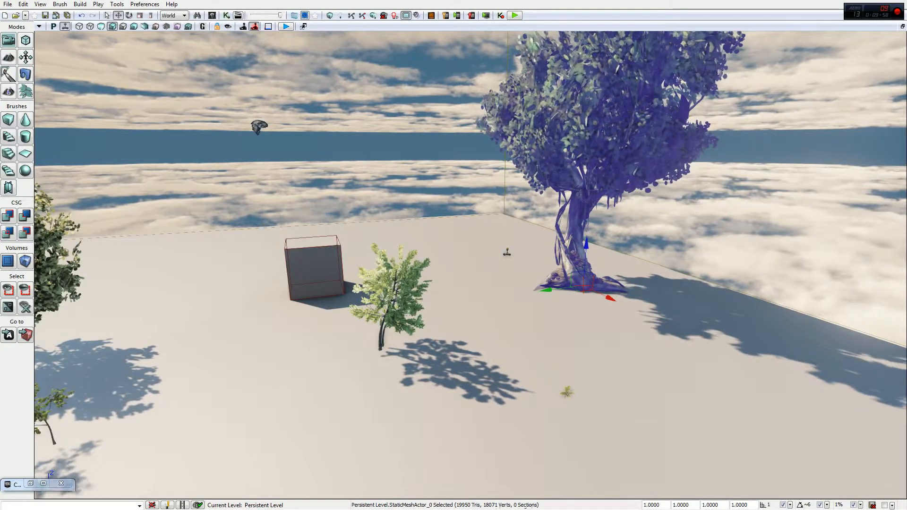
right_click_drag(540, 255, 515, 253)
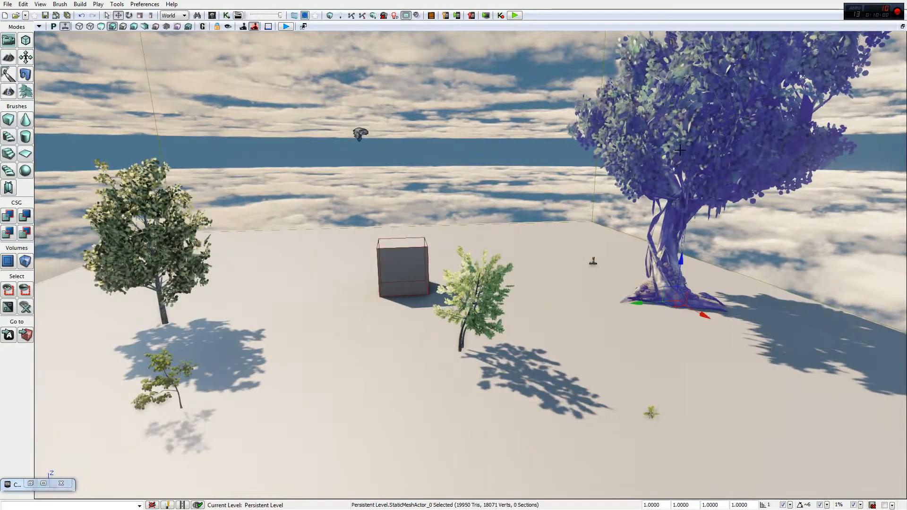
left_click(405, 267)
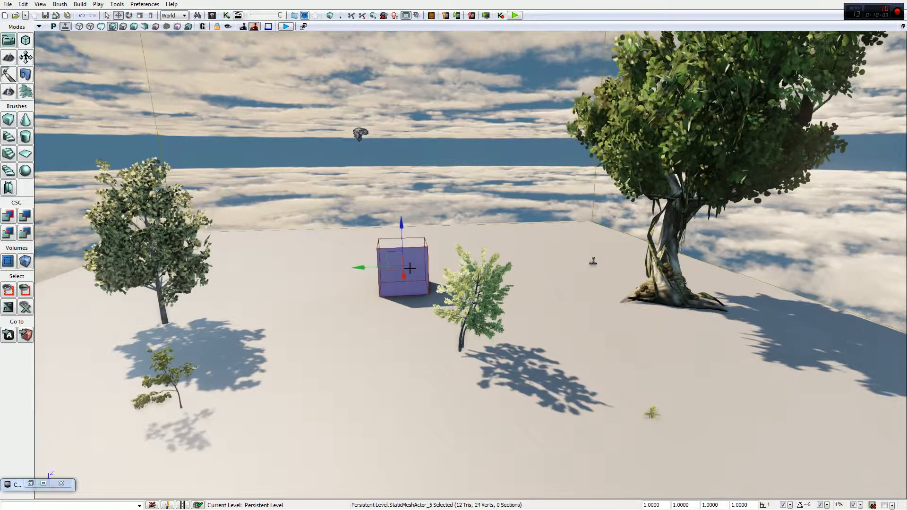
double_click(417, 263)
left_click_drag(520, 80, 350, 107)
left_click(728, 101)
Inspect the static mesh properties of the large tree and close them
left_click(650, 144)
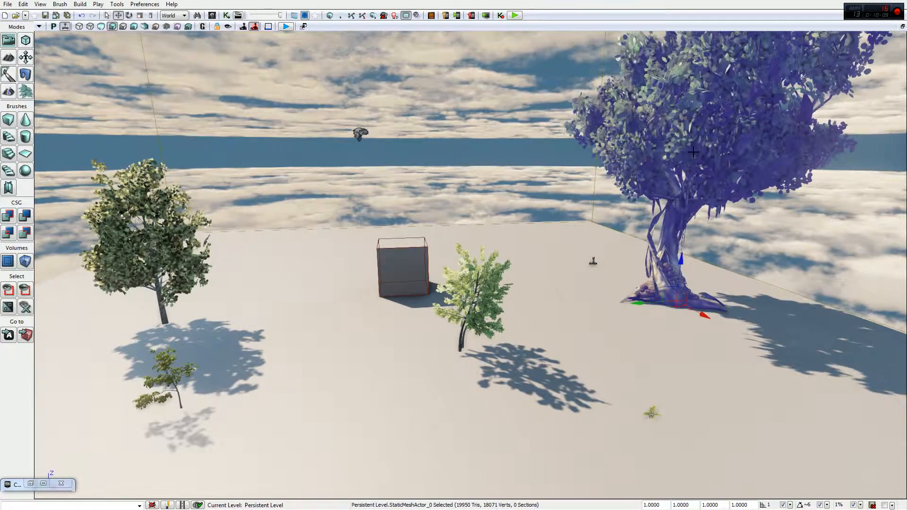
double_click(650, 143)
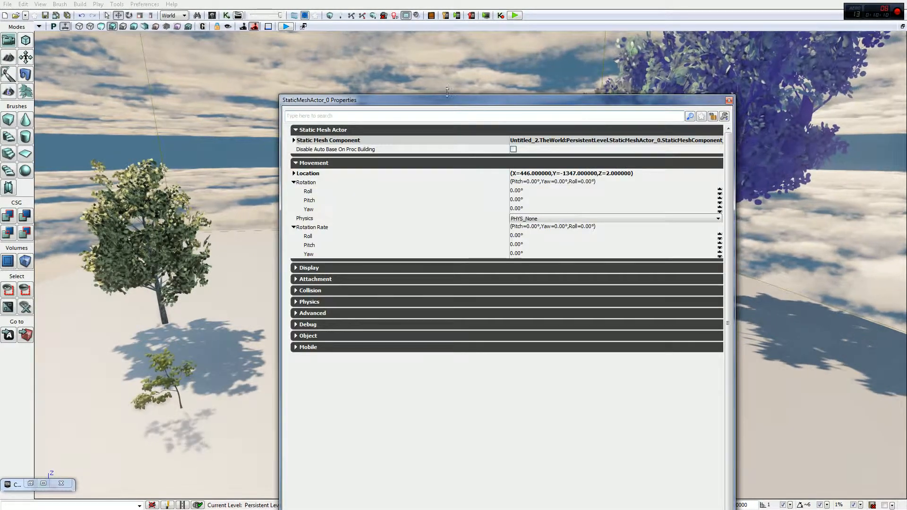
left_click(729, 101)
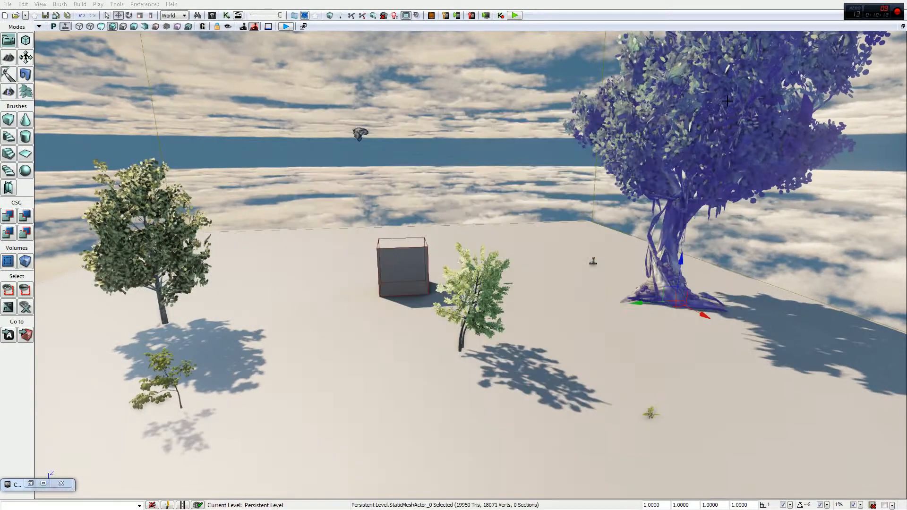
Review the tree assets filtered to Static Meshes in the maximized Content Browser, then restore and close the browser
left_click(30, 483)
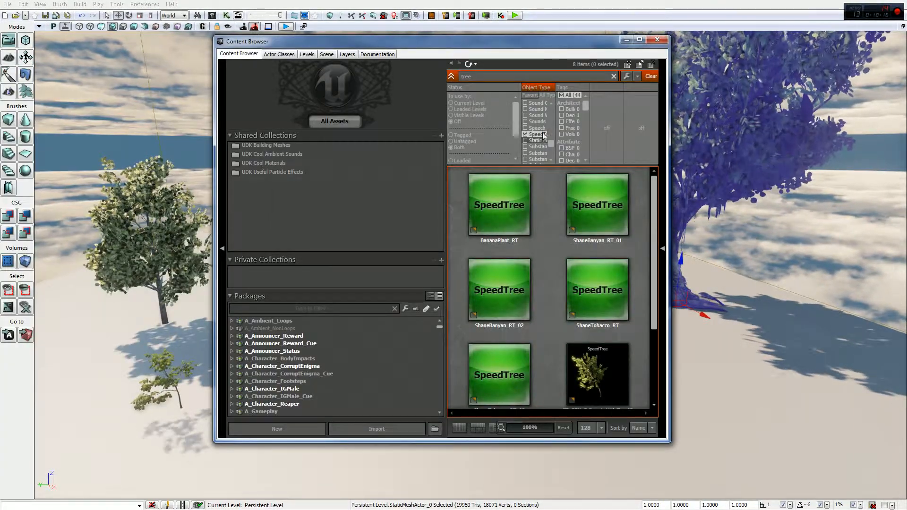
left_click(639, 40)
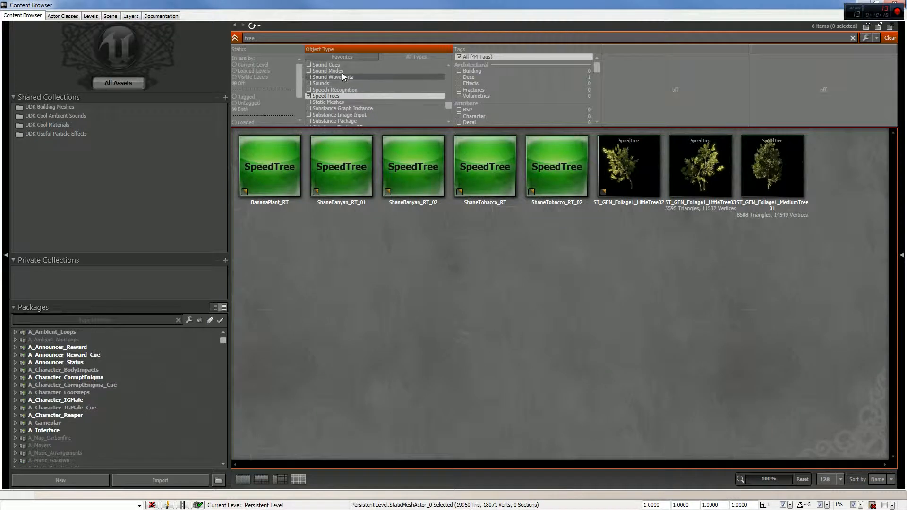
left_click(340, 56)
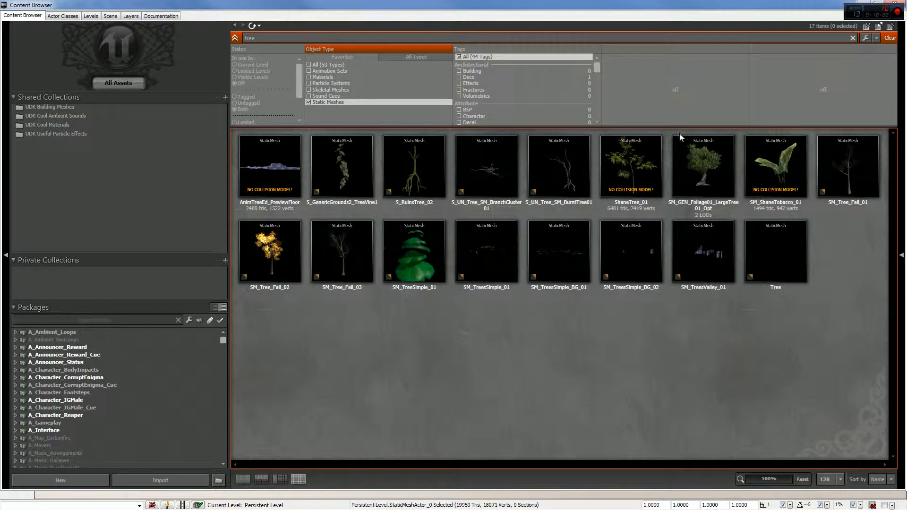
mouse_move(702, 166)
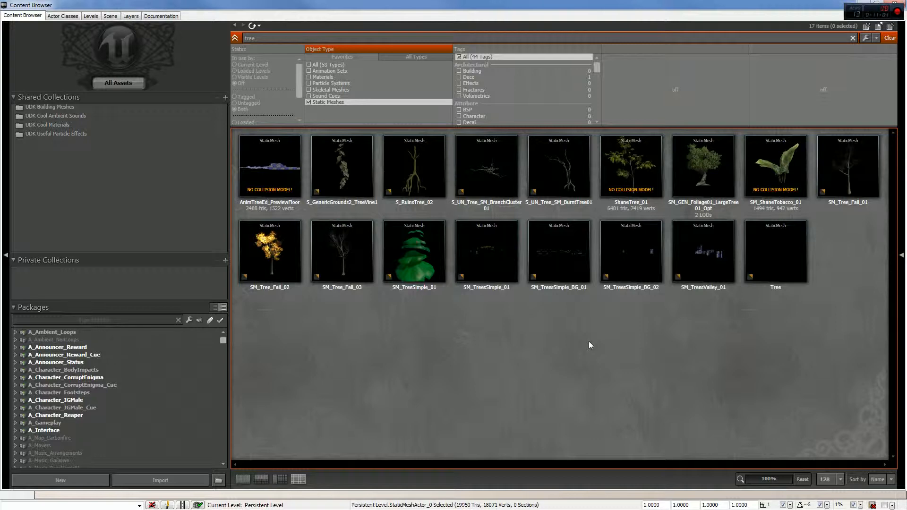
double_click(515, 4)
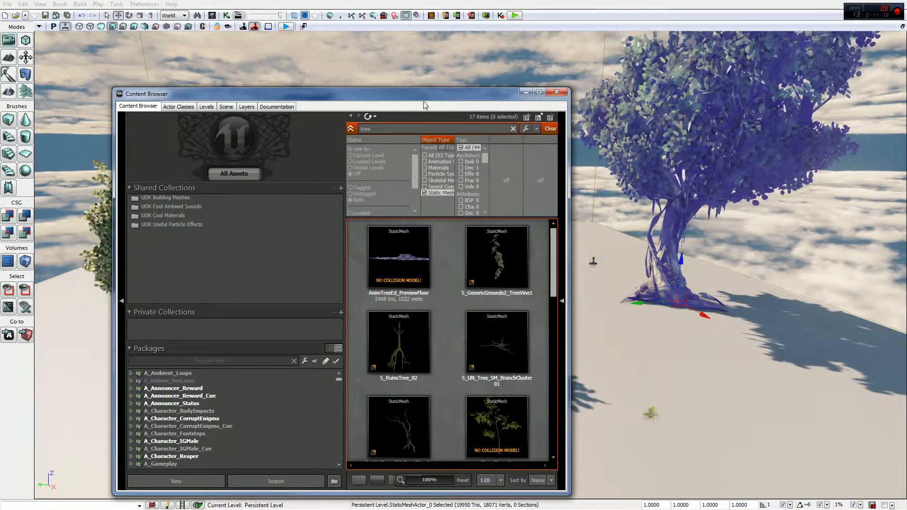
left_click_drag(422, 90, 494, 55)
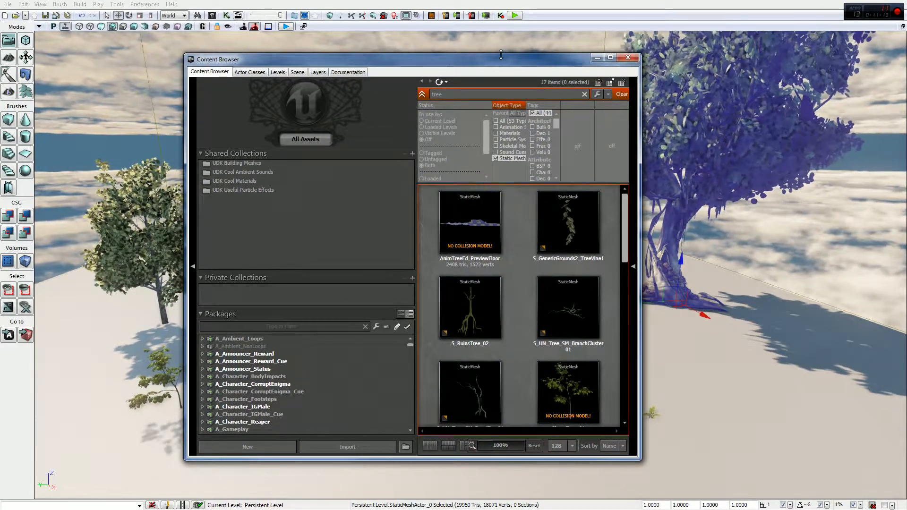
left_click(635, 59)
Try to delete the dark SpeedTree and the light green one beside the cube together, and undo the deletion
right_click_drag(551, 178, 525, 178)
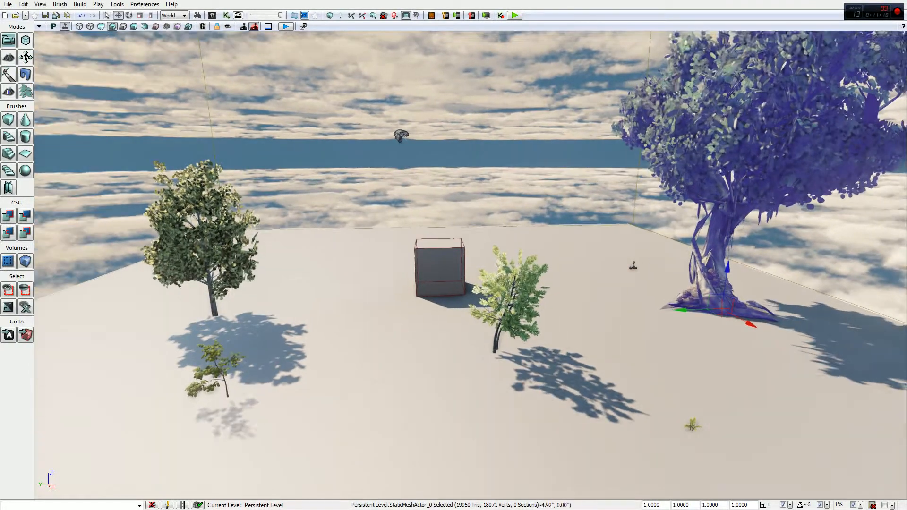
right_click_drag(510, 266, 509, 267)
left_click(213, 226)
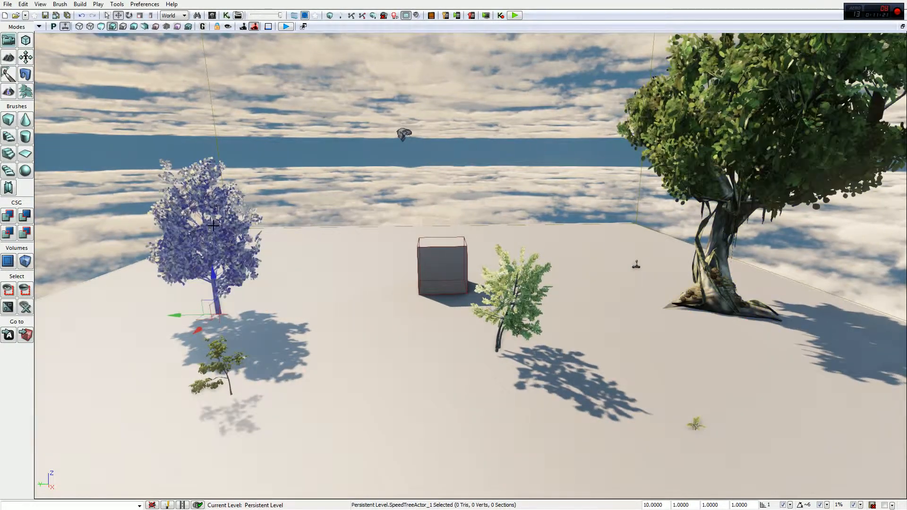
left_click(513, 305, "ctrl")
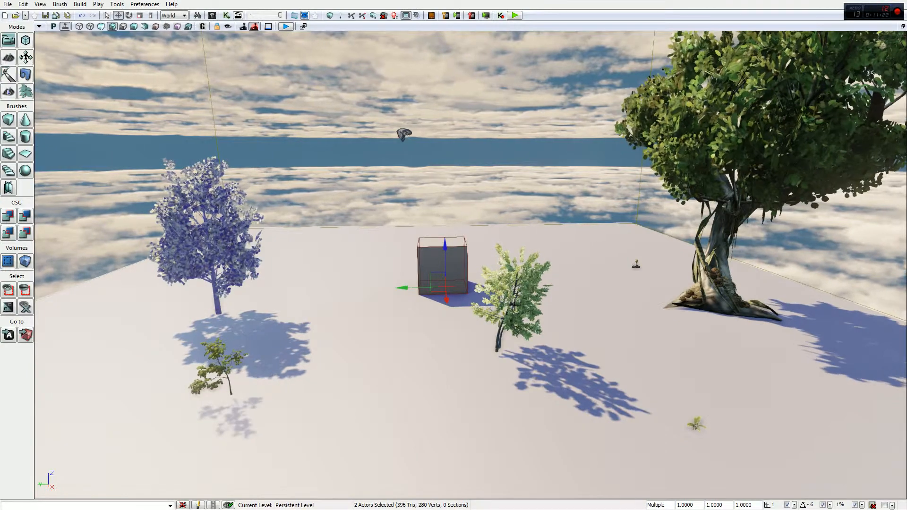
left_click(515, 290, "ctrl")
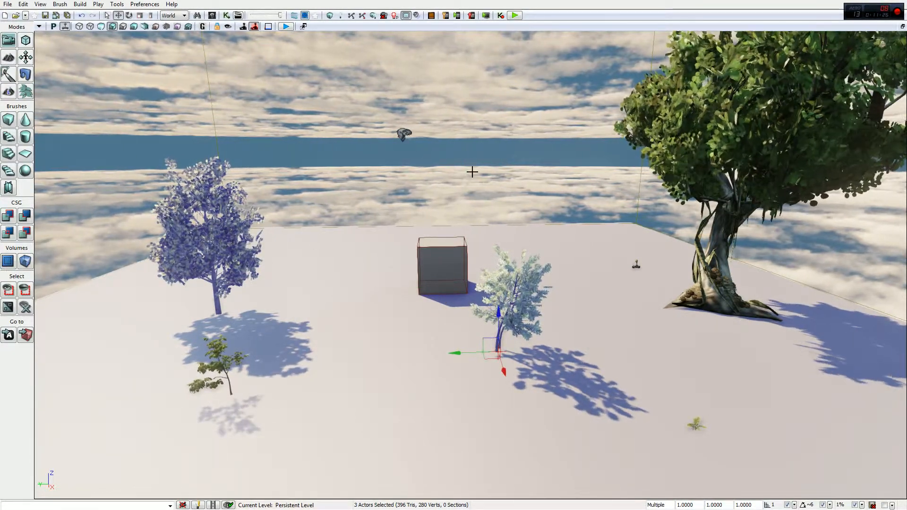
key("Delete")
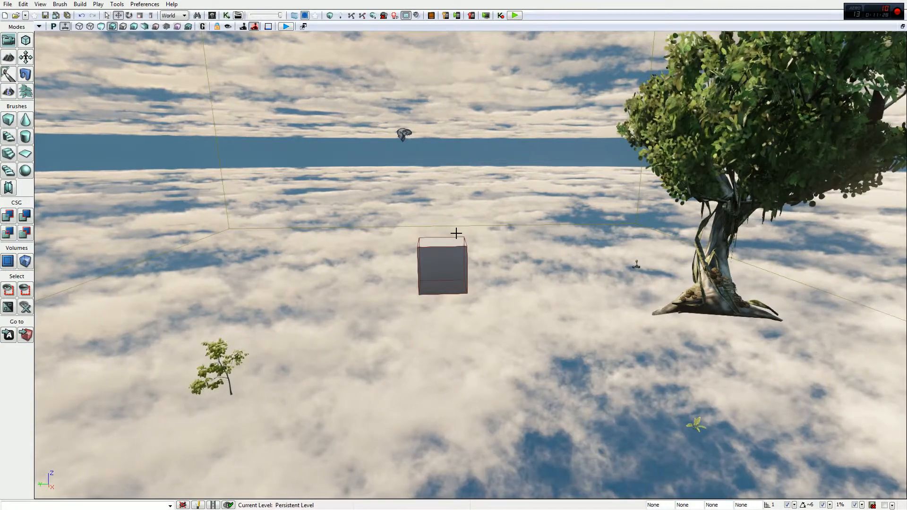
key("ctrl+z")
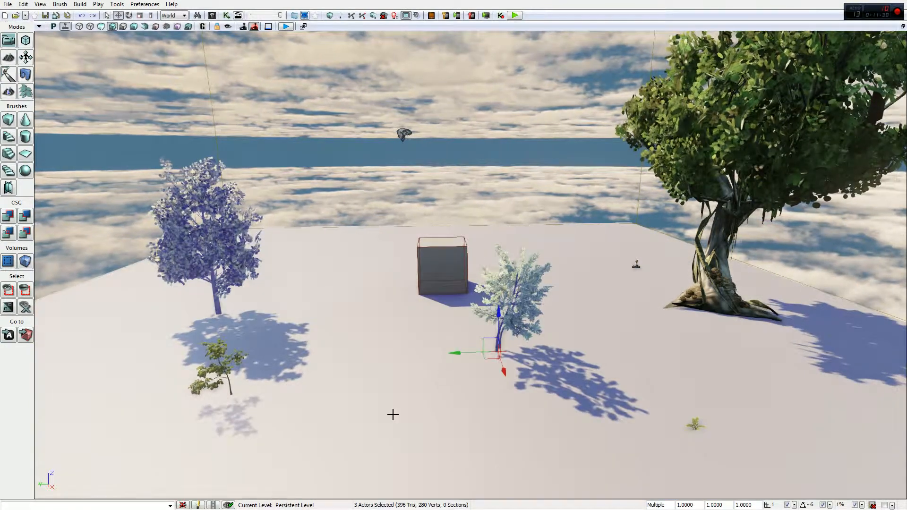
Correct the selection to the dark and light green SpeedTrees without the floor, and delete both trees
left_click(471, 346)
left_click(529, 290, "ctrl")
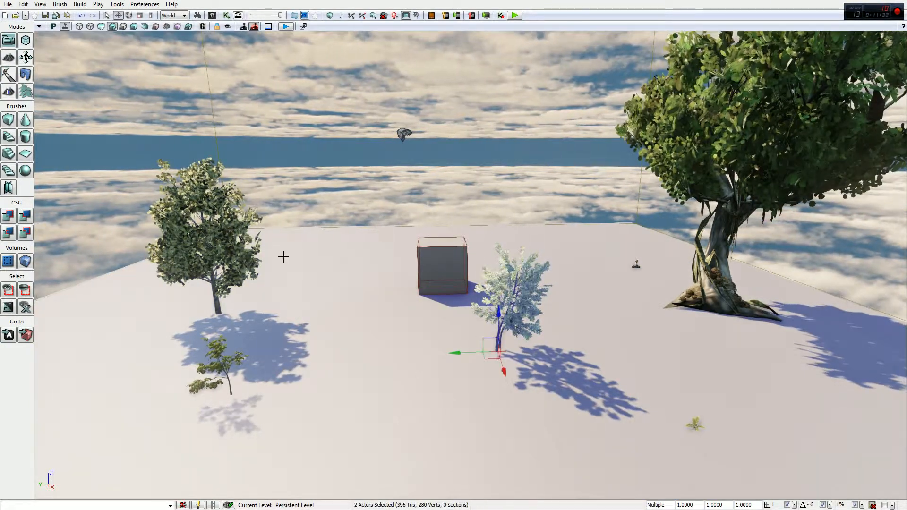
left_click(219, 228, "ctrl")
key("Delete")
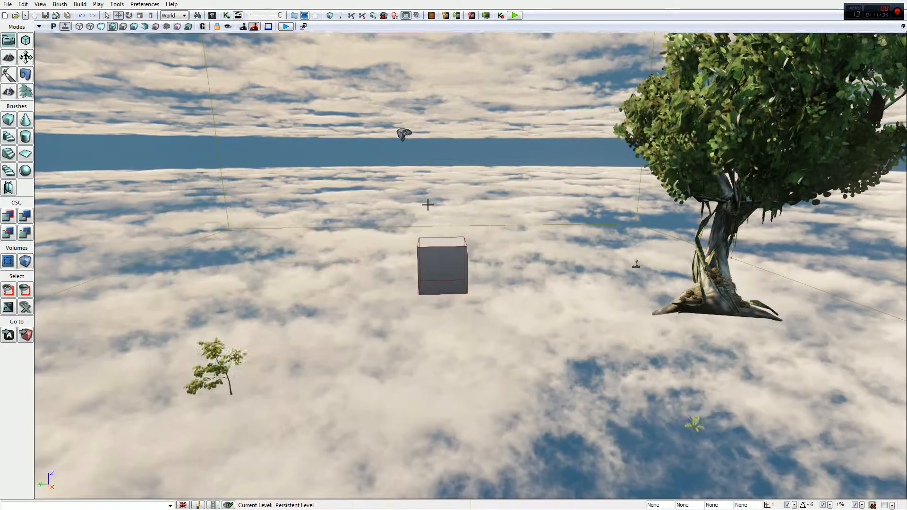
key("ctrl+z")
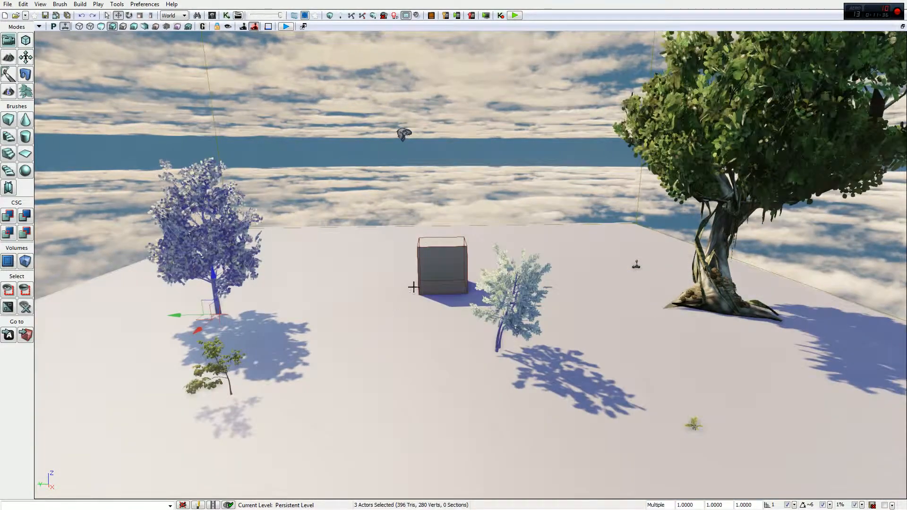
left_click(374, 381, "ctrl")
key("Delete")
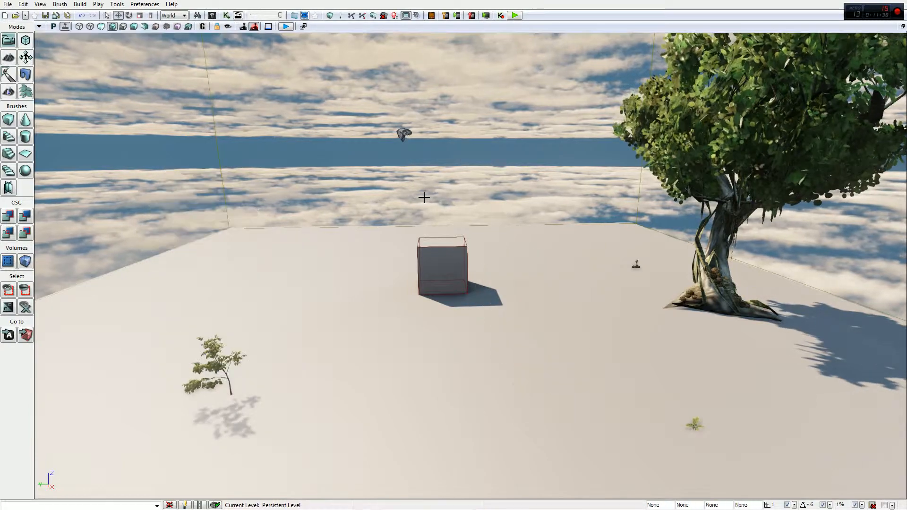
Select the directional wind and examine how it moves the small tree in front of the cube and the large tree
right_click_drag(418, 166, 418, 166)
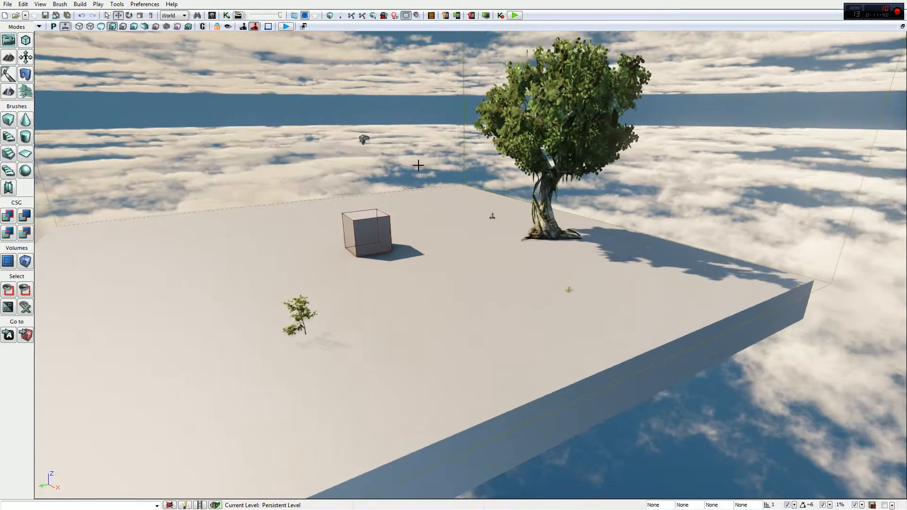
left_click(363, 139)
right_click_drag(442, 298, 442, 297)
right_click_drag(501, 251, 501, 250)
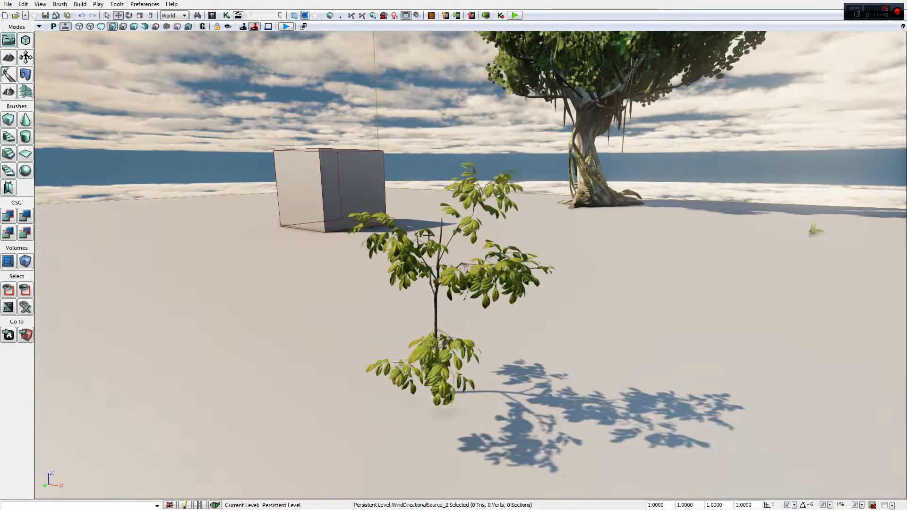
right_click_drag(525, 222, 527, 203)
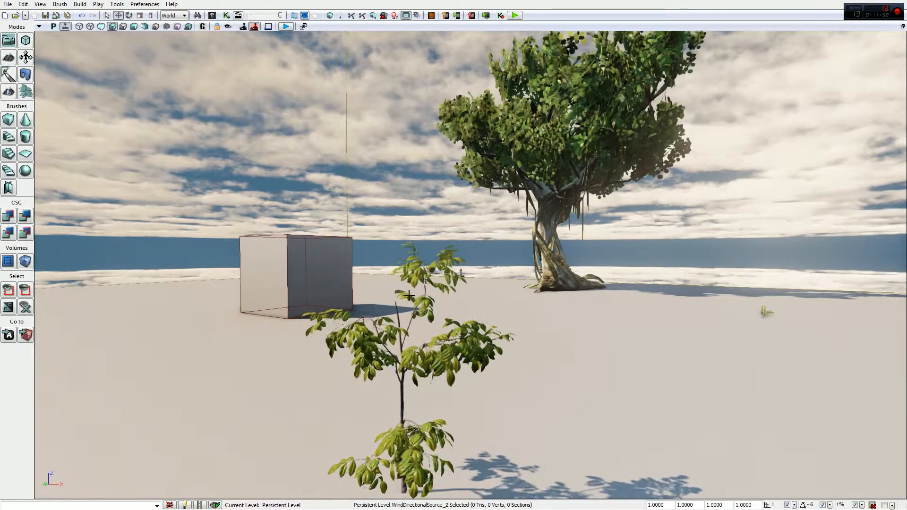
right_click_drag(434, 293, 448, 285)
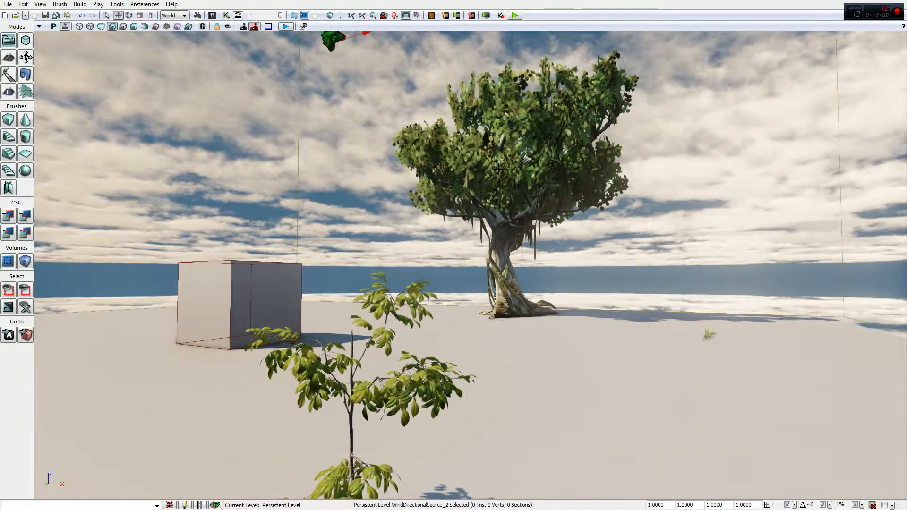
Compare the DrawScale of the small tree in front with that of the large tree
left_click(339, 376)
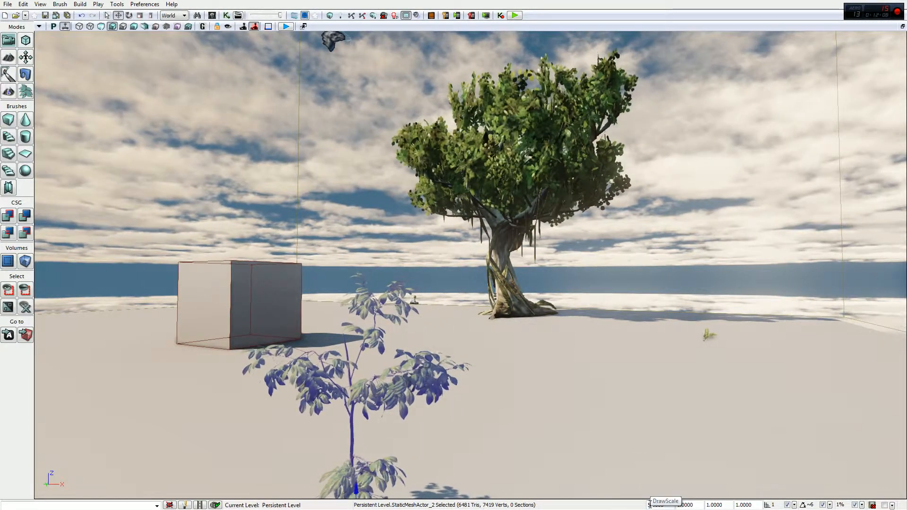
left_click(472, 173)
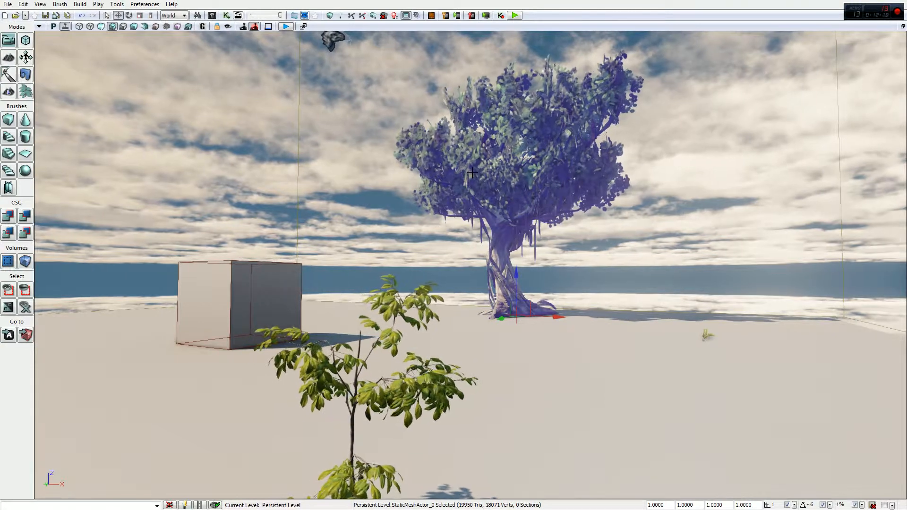
left_click(325, 374)
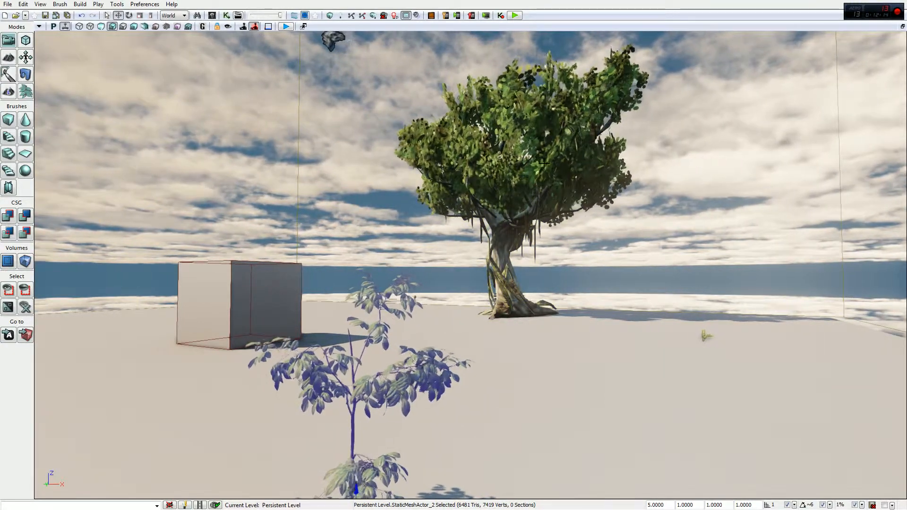
Reopen the directional wind's properties clear of the small tree and set the Strength to 10
double_click(333, 41)
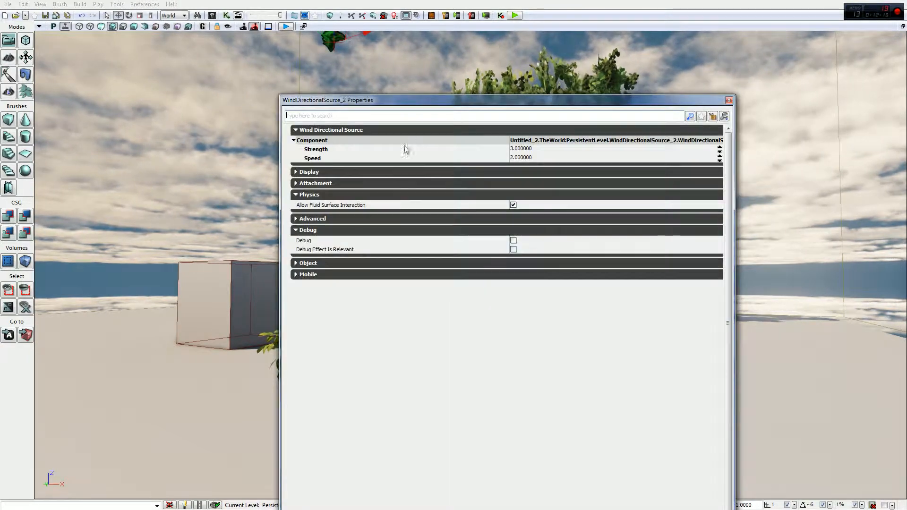
left_click_drag(417, 97, 648, 52)
left_click(752, 103)
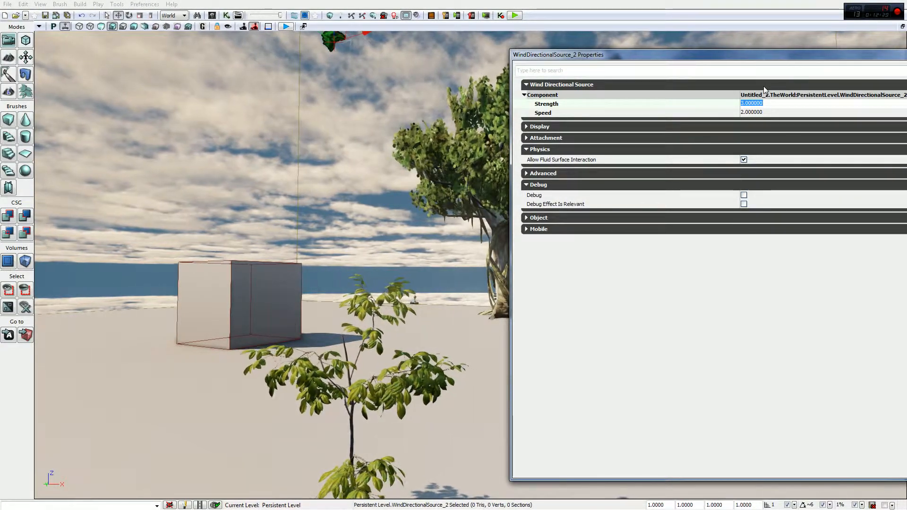
type("10")
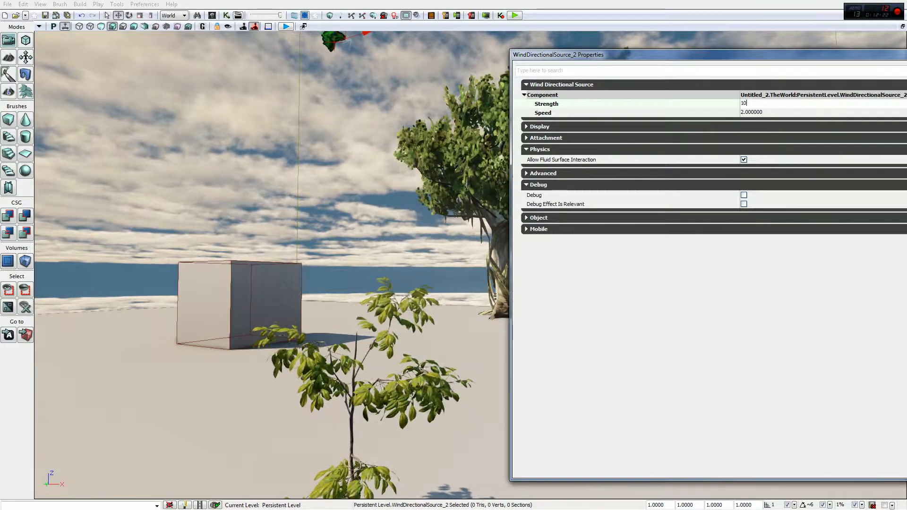
Apply the directional wind's new strength and set its Speed to 10 with both trees in view
key("Return")
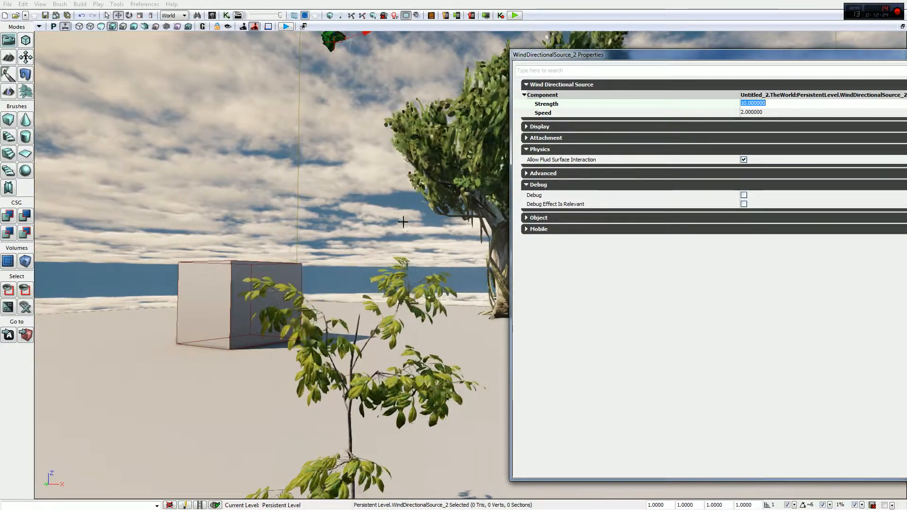
right_click_drag(403, 218, 423, 222)
key("s")
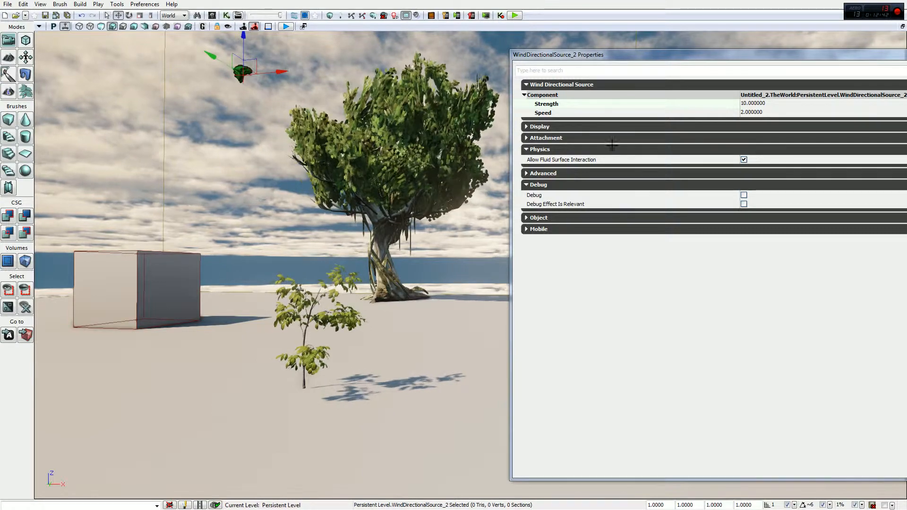
left_click(745, 113)
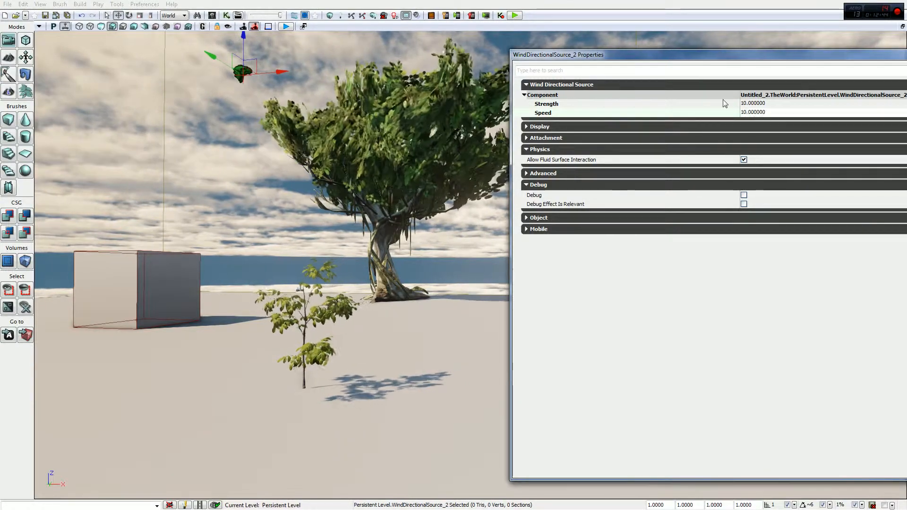
key("Return")
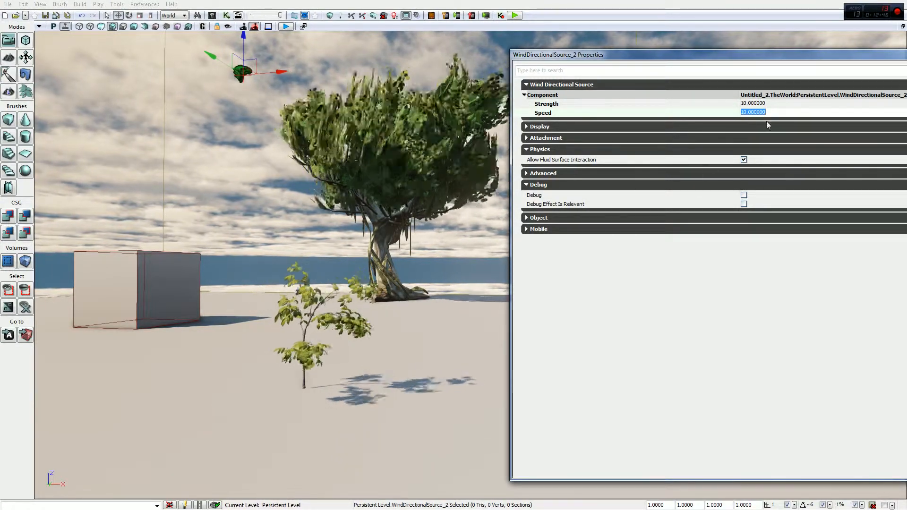
Set the directional wind's Strength to 2 and examine how the small tree moves up close
left_click(748, 103)
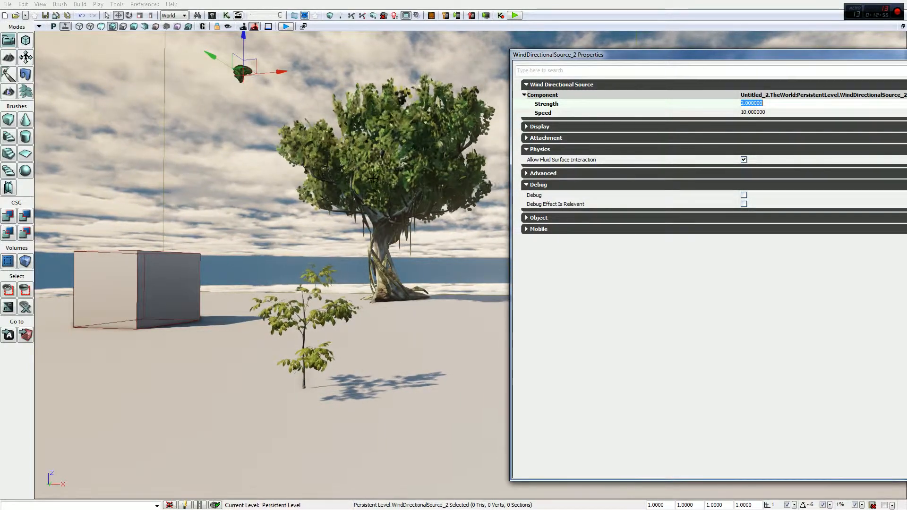
mouse_move(312, 333)
right_mouse_down()
mouse_move(286, 352)
mouse_move(307, 325)
right_mouse_up()
key("w")
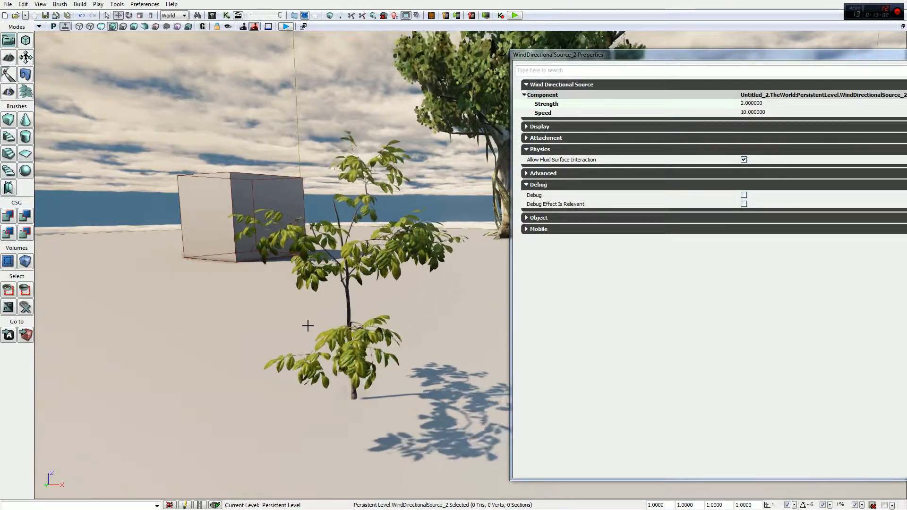
key("s")
right_click_drag(355, 262, 373, 256)
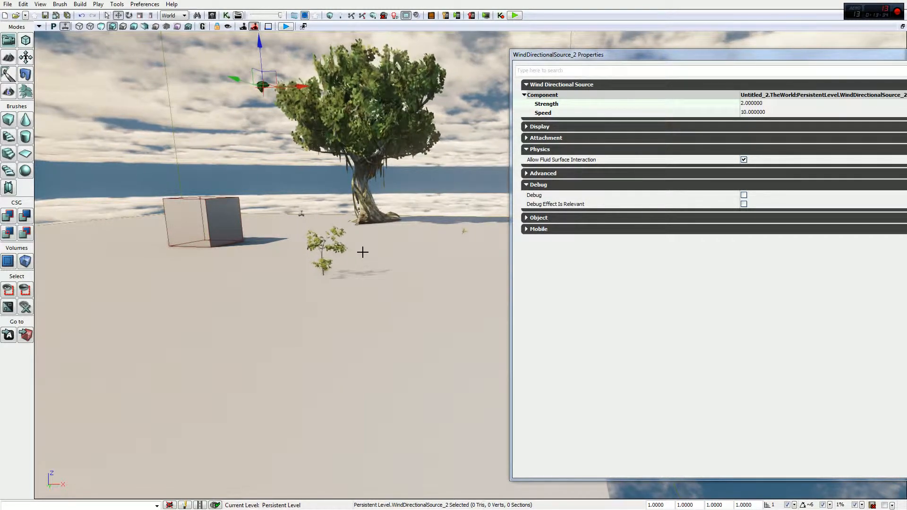
Select the cube, close its properties, and scale it up with a DrawScale of 10
left_click(226, 220)
right_click_drag(226, 220, 224, 256)
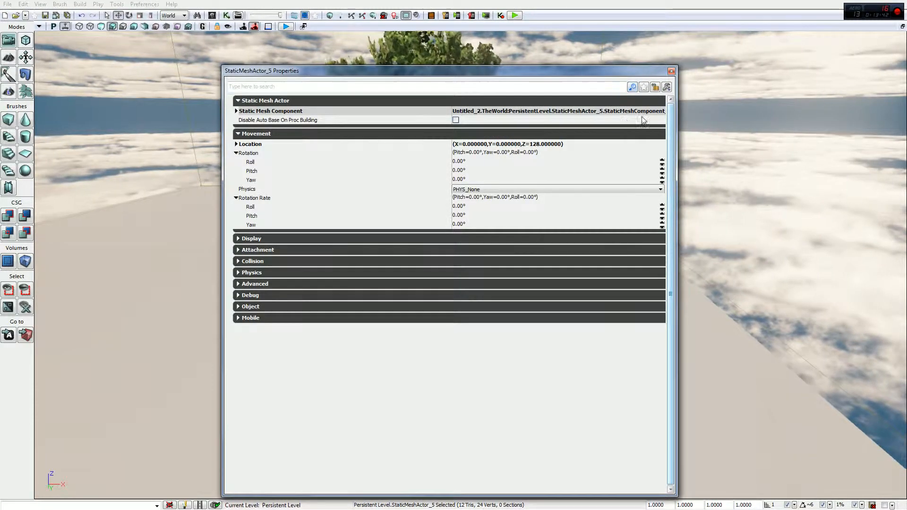
left_click(671, 72)
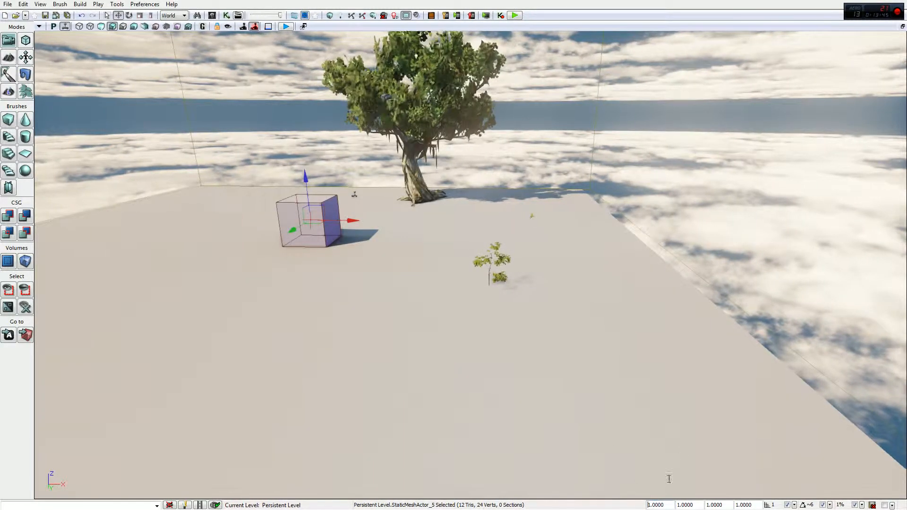
key("Right")
type("0")
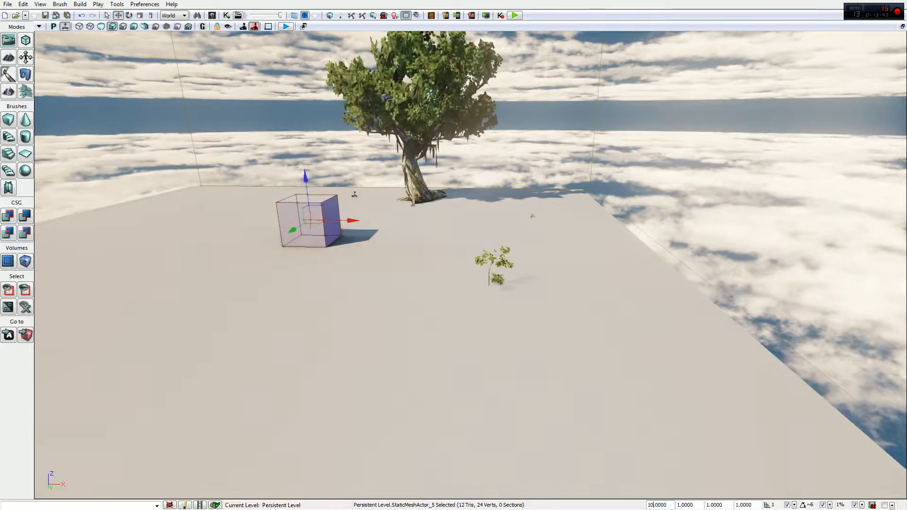
key("Return")
left_click_drag(461, 249, 451, 307)
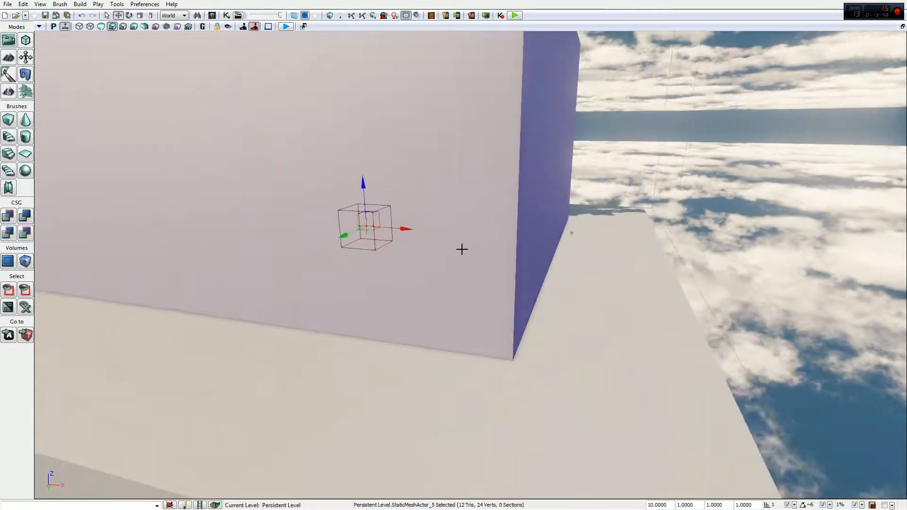
Duplicate the enlarged cube and arrange the copies as walls on all sides of the large tree
left_click_drag(372, 234, 754, 250)
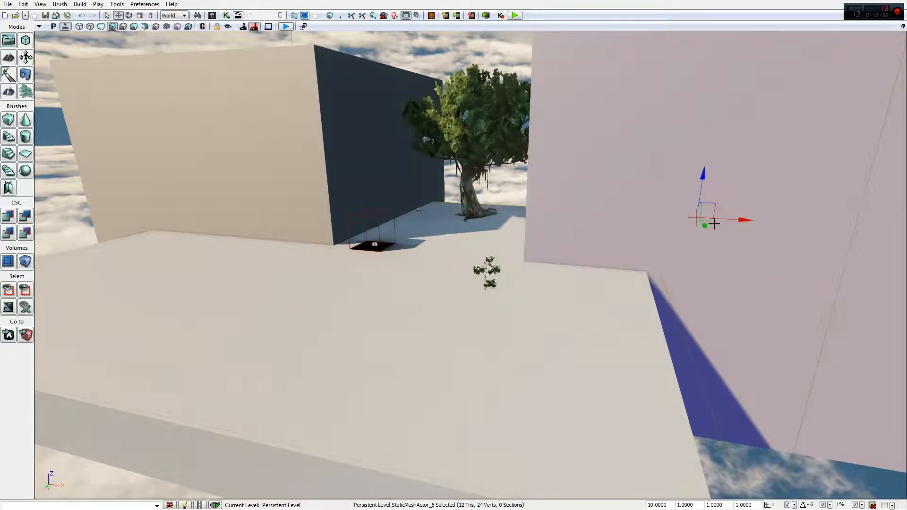
left_click_drag(713, 221, 527, 182)
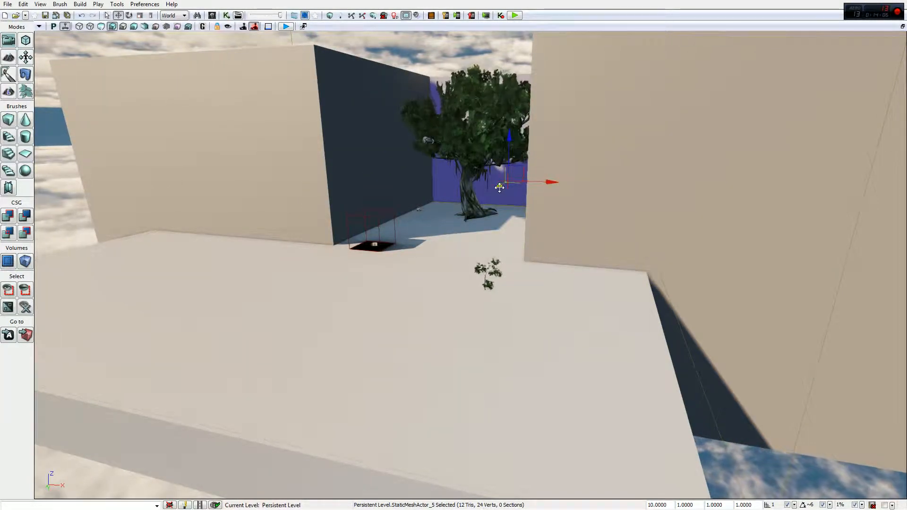
left_click_drag(483, 203, 375, 303)
key("d")
right_click_drag(376, 303, 310, 303)
key("e")
key("d")
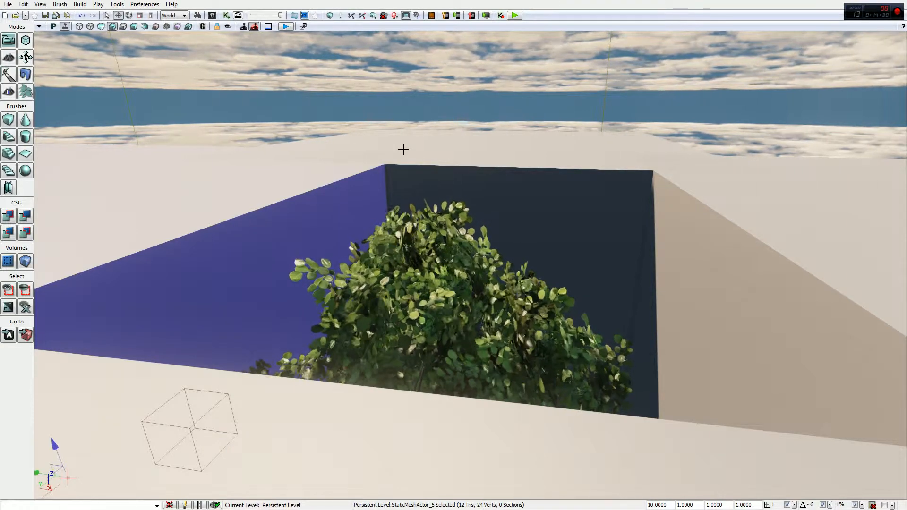
Rebuild the level geometry, dismiss the map check, and observe the large tree enclosed by the cubes
left_click(330, 16)
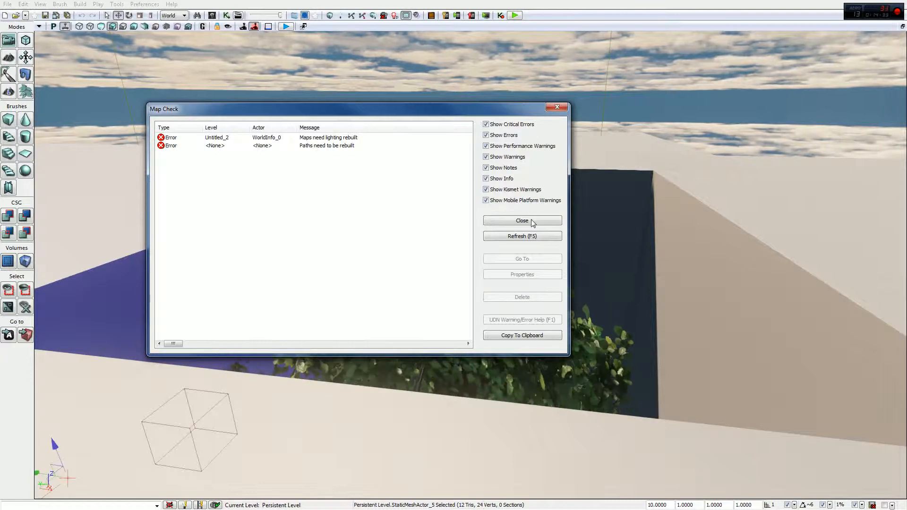
left_click(522, 221)
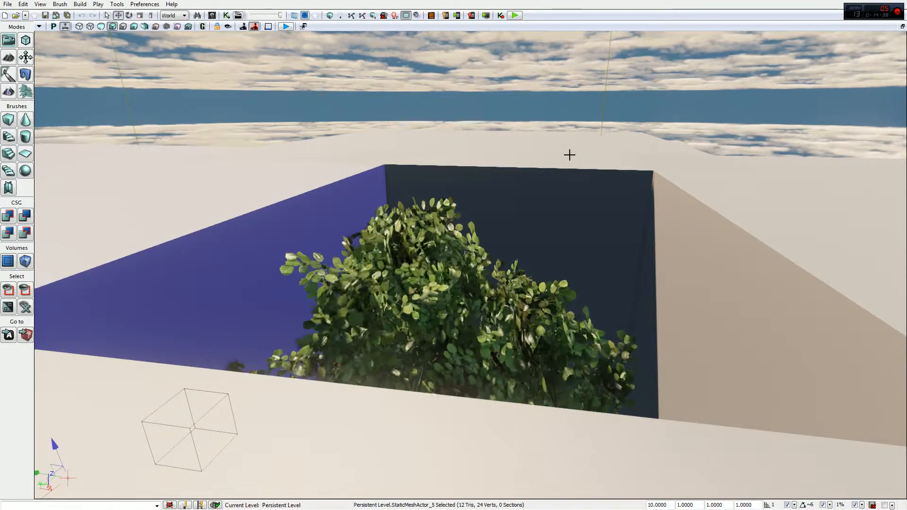
scroll(569, 155, "down", 5)
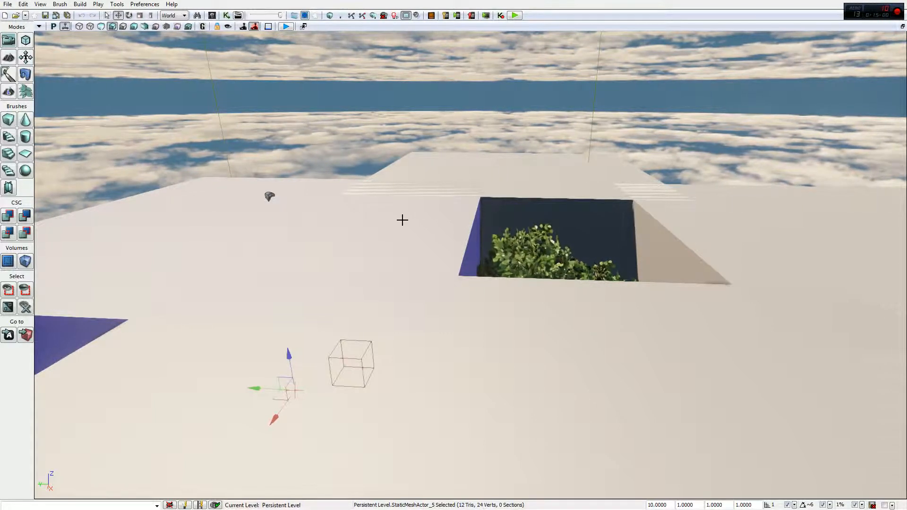
Select all four enlarged cubes around the large tree and delete them
left_click(633, 211, "ctrl")
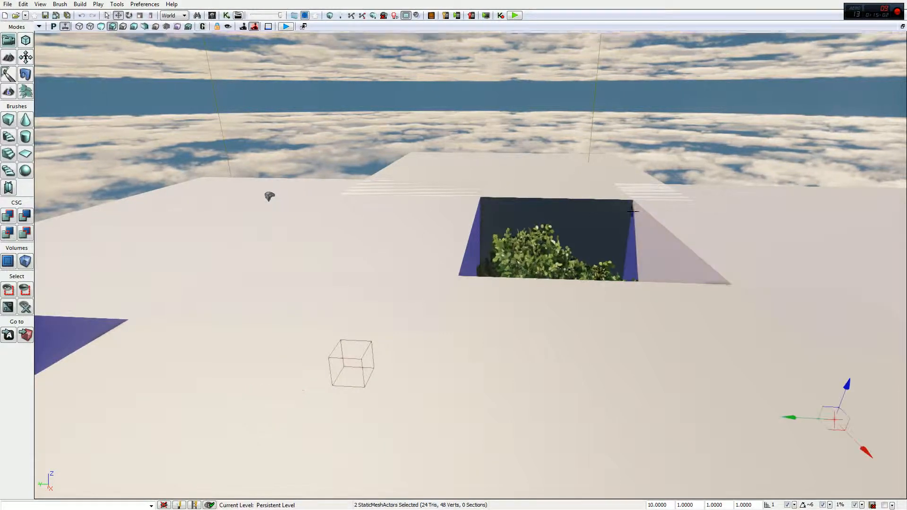
left_click(549, 179, "ctrl")
left_click(509, 422, "ctrl")
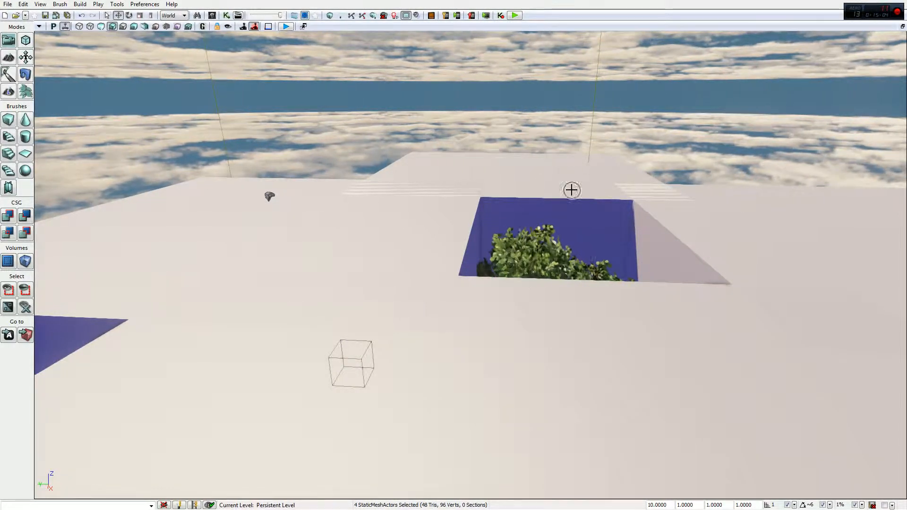
key("Delete")
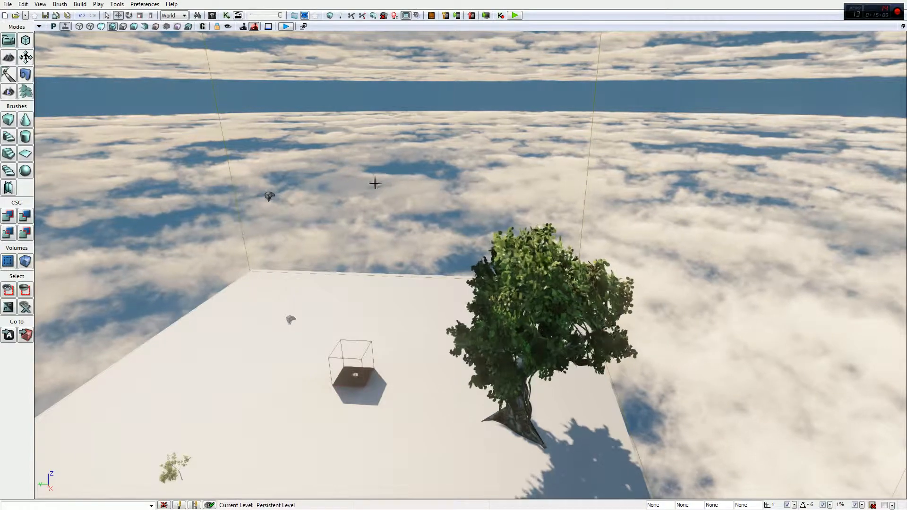
Select the small broad-leaved plant on the floor and set its DrawScale to 10
right_click_drag(374, 184, 335, 216)
key("w")
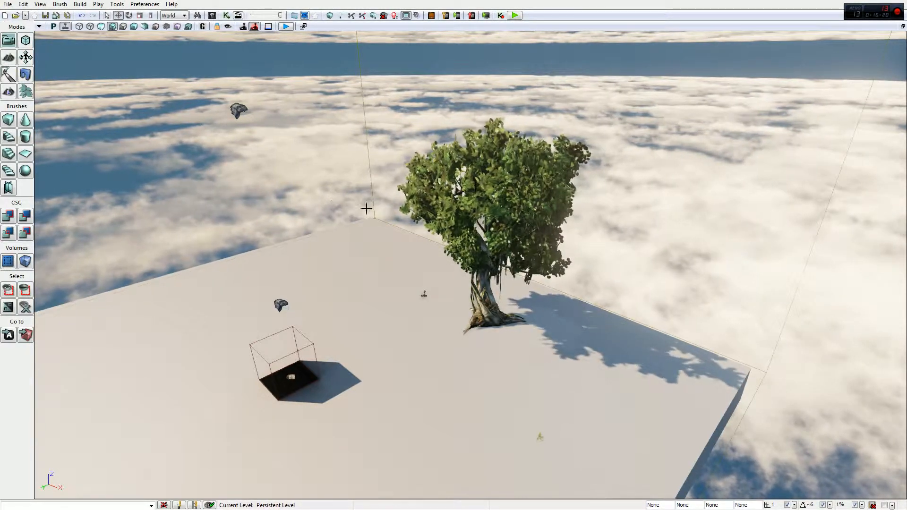
right_click_drag(366, 208, 308, 226)
right_click_drag(451, 183, 451, 181)
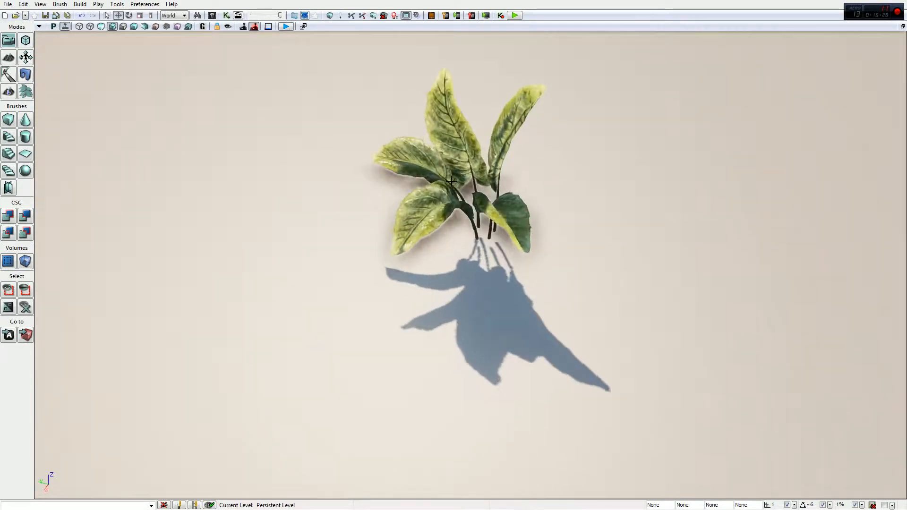
left_click(460, 175)
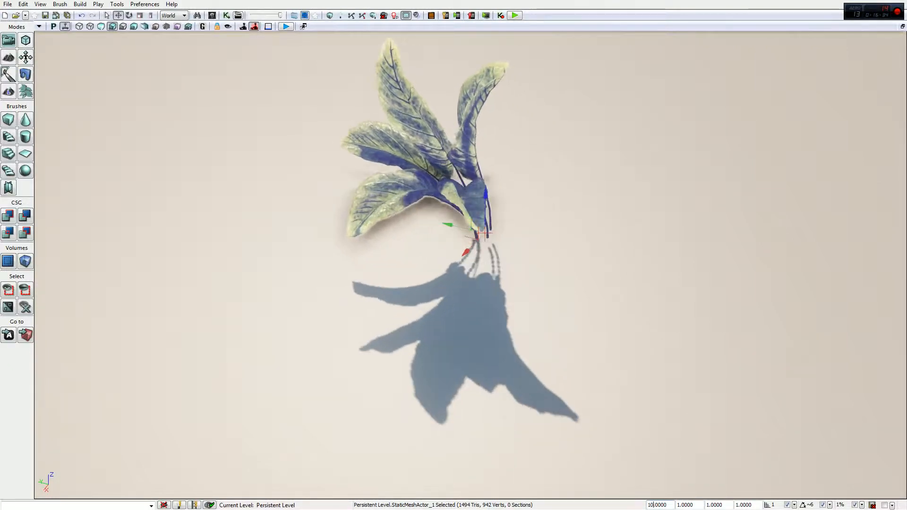
key("Return")
Examine how the leaves and stems of the enlarged broad-leaved plant move in the wind
right_click_drag(672, 348, 823, 336)
key("s")
key("a")
key("w")
key("w")
key("a")
key("s")
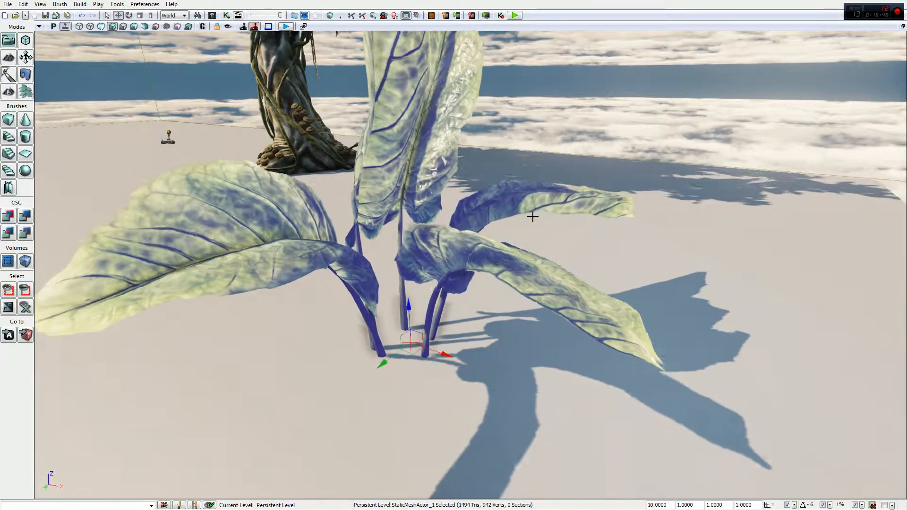
right_click_drag(414, 327, 381, 279)
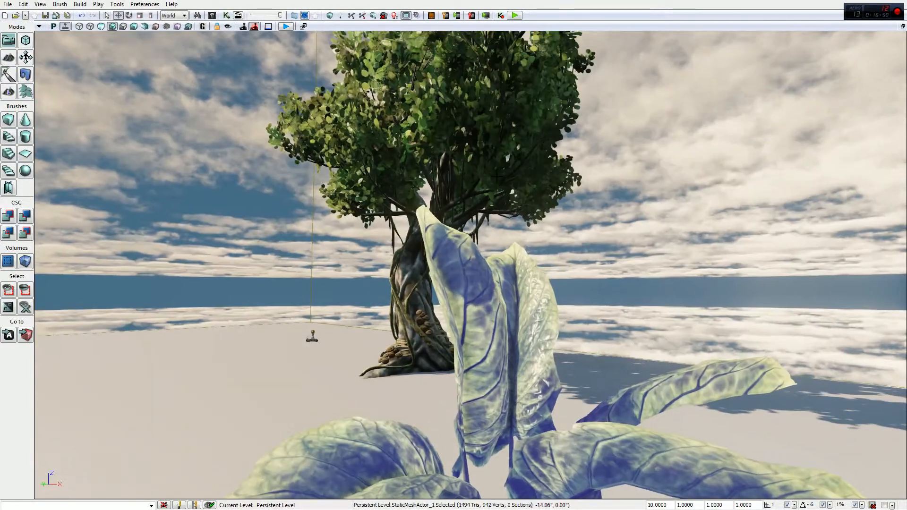
right_click_drag(414, 327, 427, 357)
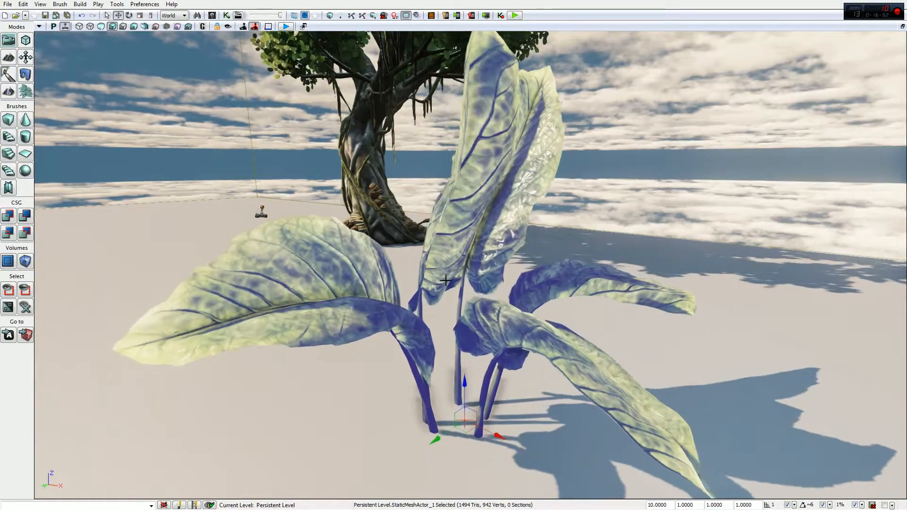
Examine the large tree's trunk, branches and leaves up close for their movement in the wind
right_click_drag(427, 264, 468, 243)
key("w")
right_click_drag(326, 279, 331, 274)
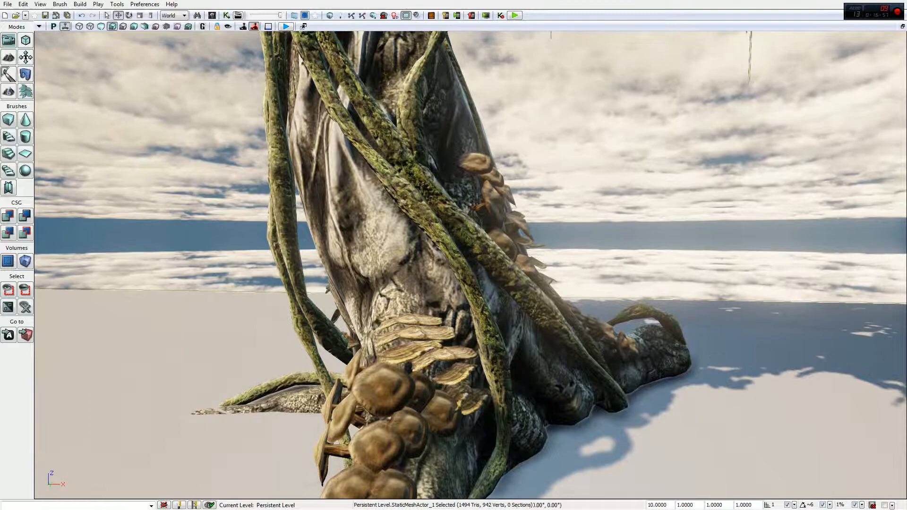
right_click_drag(441, 282, 411, 162)
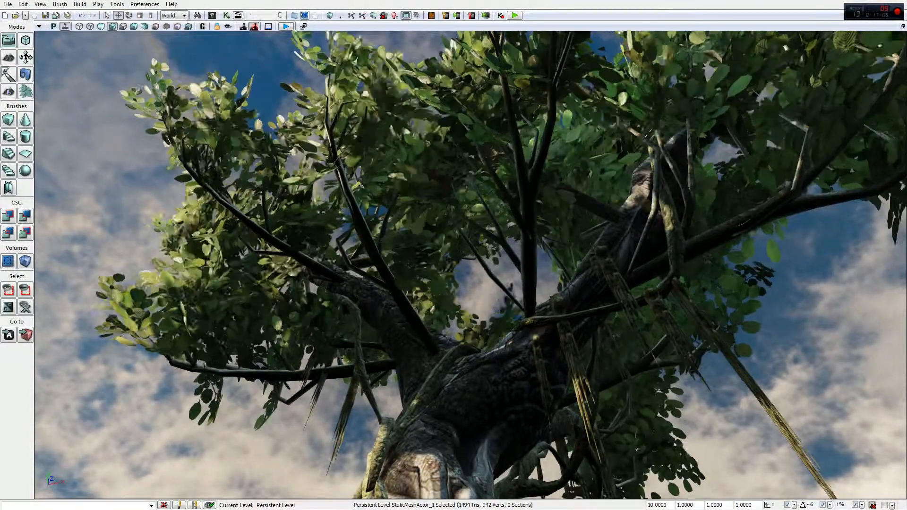
scroll(412, 161, "up", 8)
right_click_drag(411, 162, 415, 239)
scroll(420, 255, "down", 4)
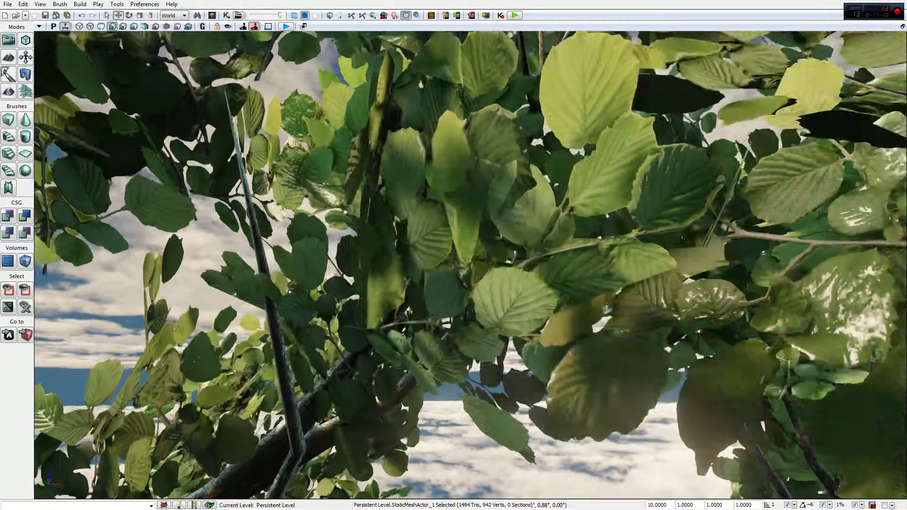
scroll(416, 238, "down", 6)
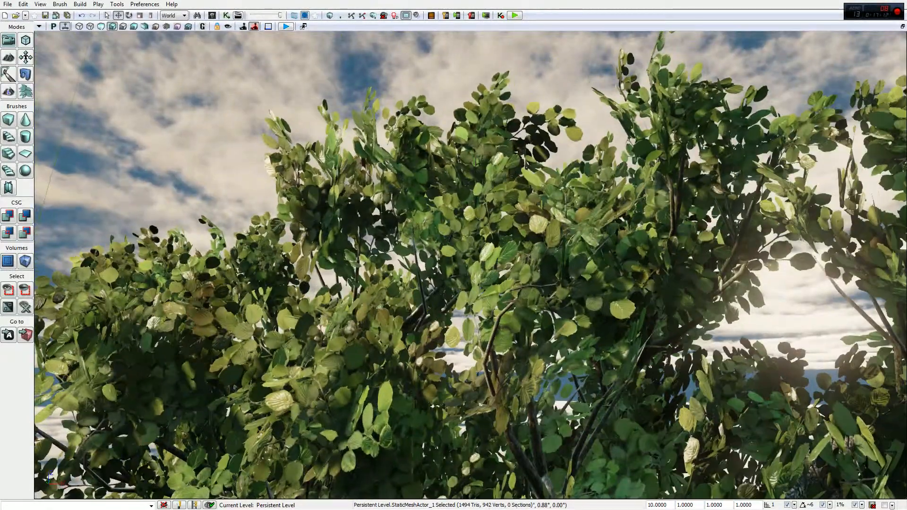
right_click_drag(416, 239, 418, 288)
scroll(476, 225, "up", 6)
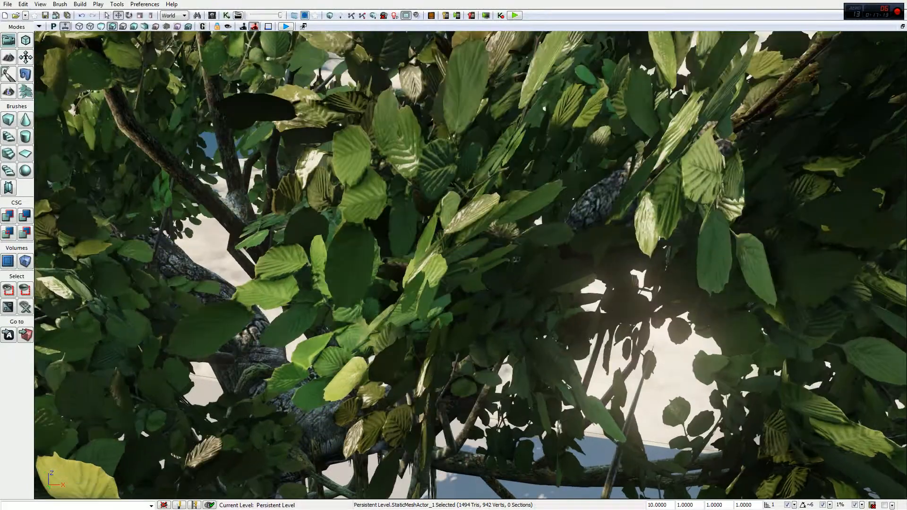
scroll(476, 226, "down", 8)
scroll(475, 224, "down", 3)
right_click_drag(475, 224, 543, 313)
scroll(476, 224, "up", 3)
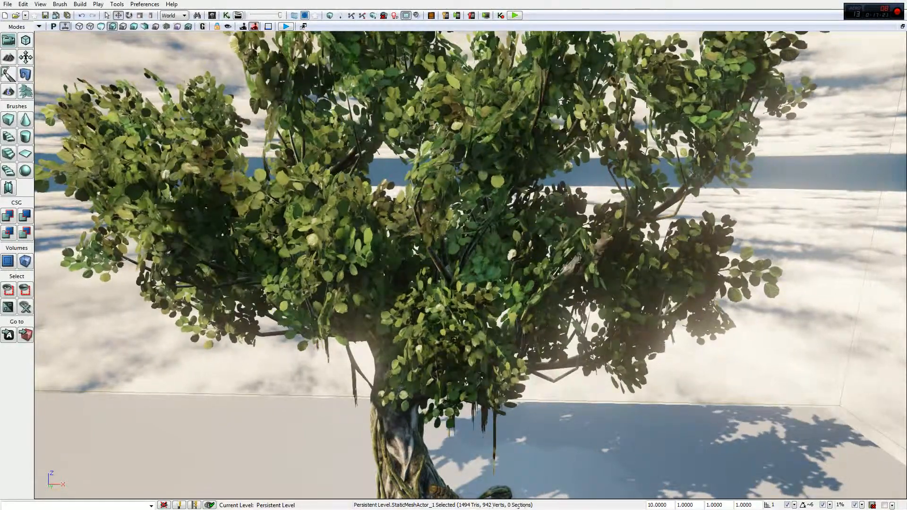
right_click_drag(472, 265, 548, 374)
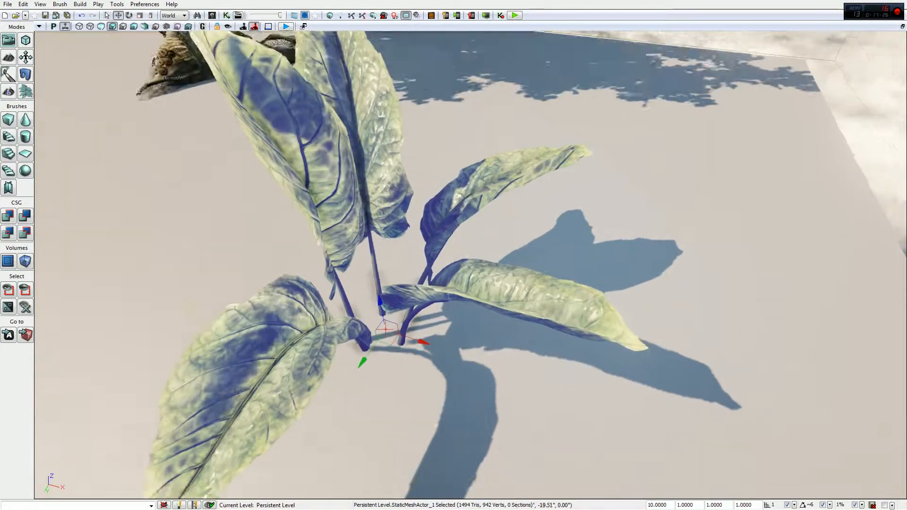
Raise the enlarged broad-leaved plant slightly above the floor and view the base of its stems
mouse_move(454, 264)
right_mouse_down()
mouse_move(468, 283)
mouse_move(468, 269)
right_mouse_up()
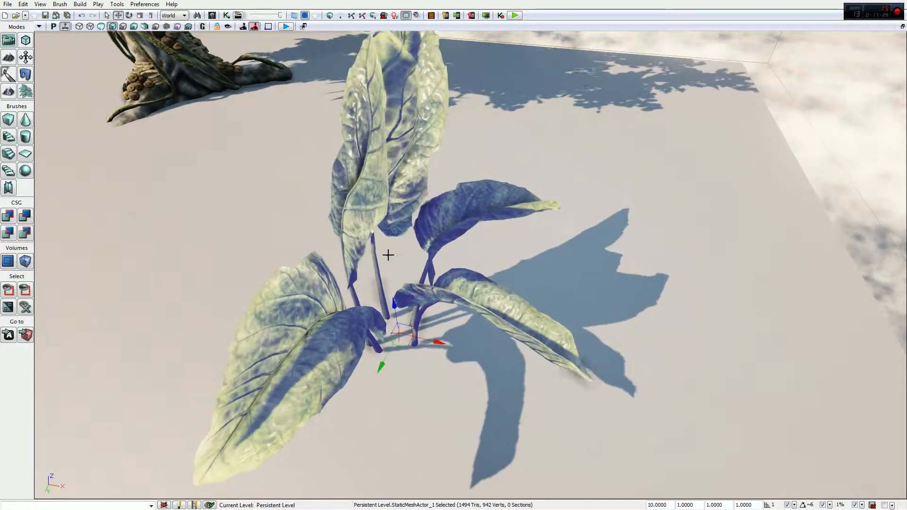
right_click_drag(469, 239, 470, 265)
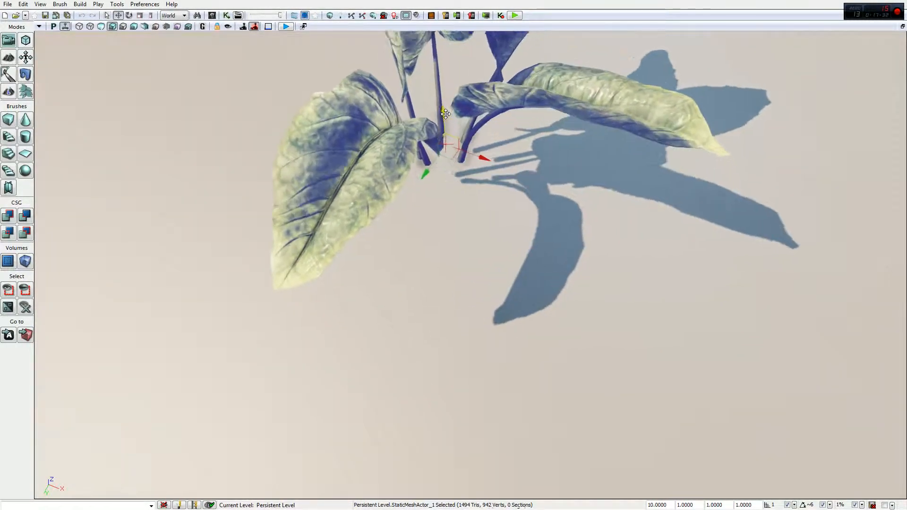
right_click_drag(469, 265, 486, 207)
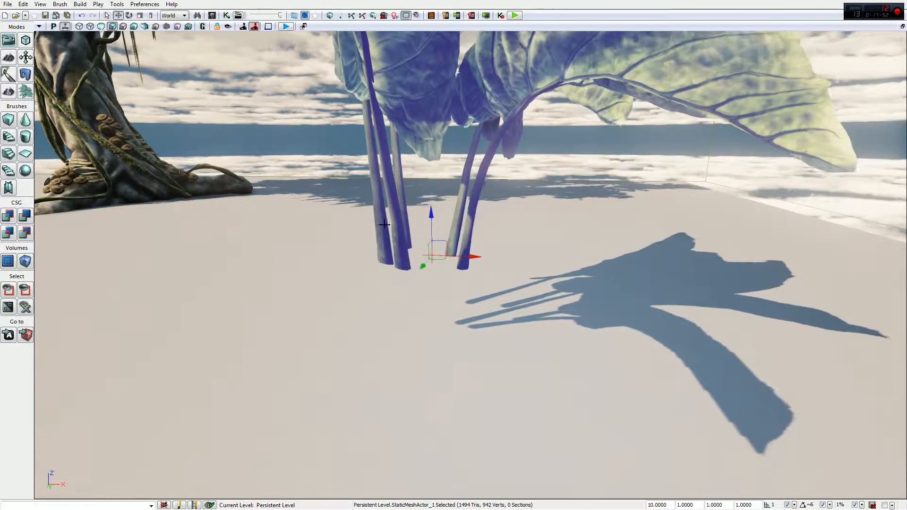
Set the directional wind source's Strength to 5 and check how the enlarged broad-leaved plant reacts
right_click_drag(351, 195, 332, 139)
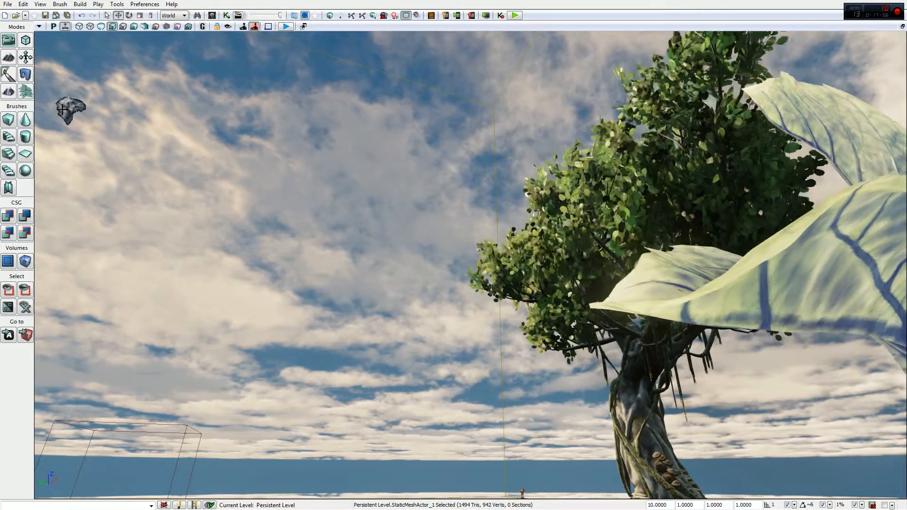
left_click(71, 110)
key("F4")
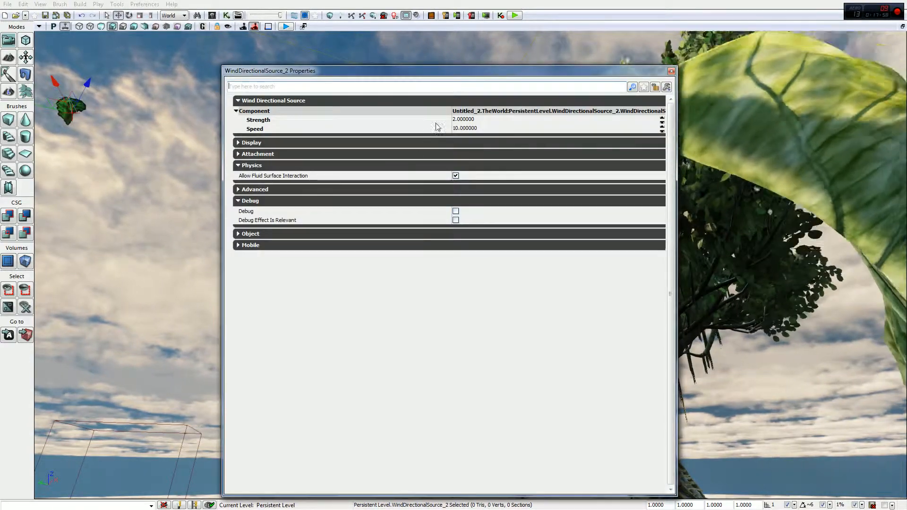
left_click(472, 119)
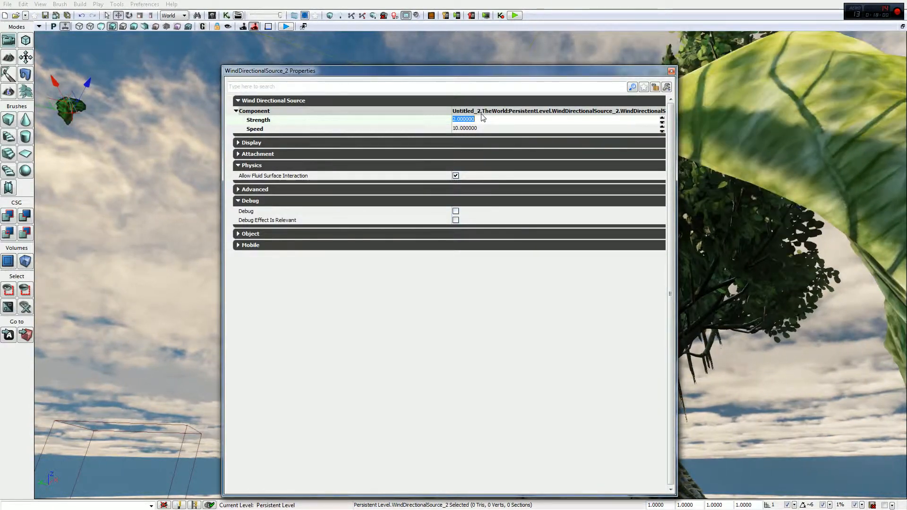
type("5")
key("Return")
left_click(480, 120)
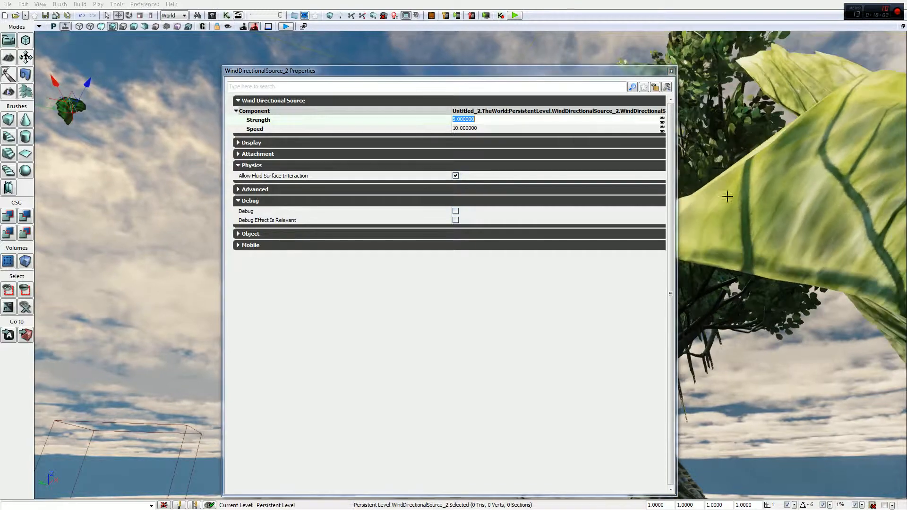
right_click_drag(727, 197, 747, 215)
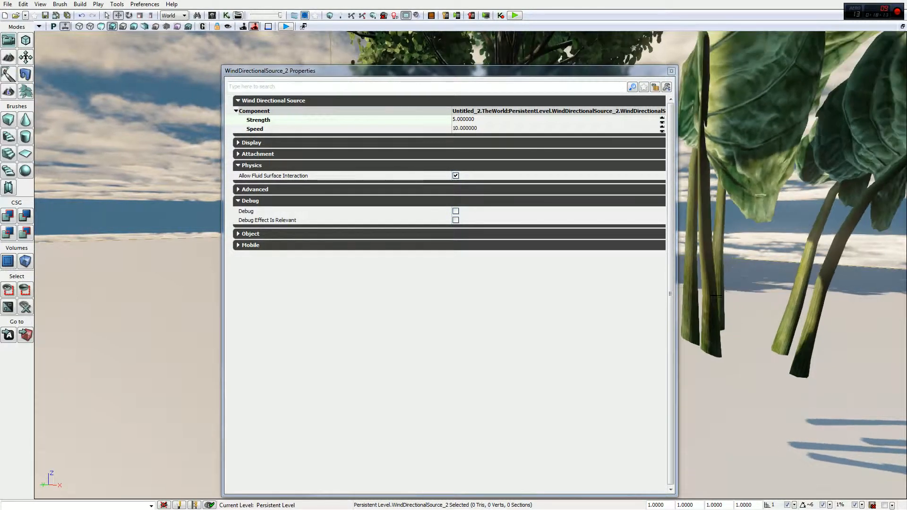
left_click(671, 71)
Compare the wind movement of the small shrub, the enlarged broad-leaved plant and the large tree, including the tree's trunk base
key("s")
right_click_drag(597, 216, 534, 203)
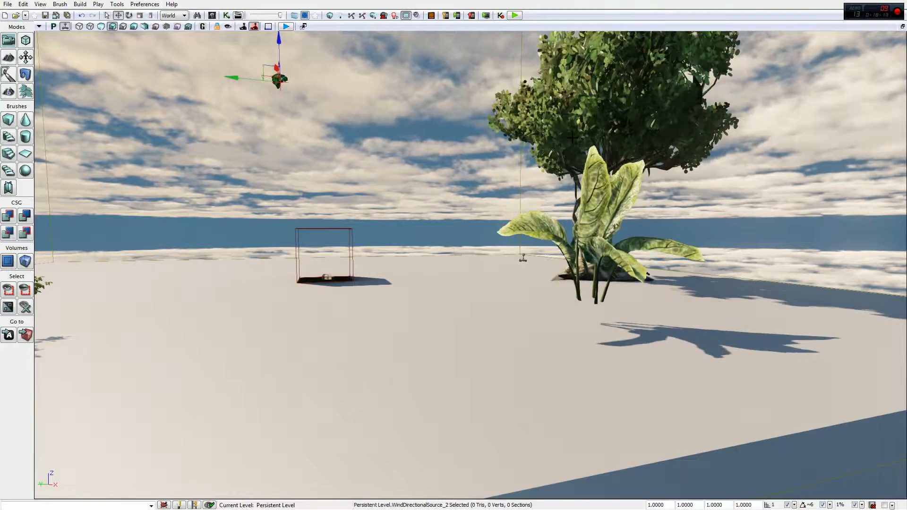
right_click_drag(592, 141, 556, 138)
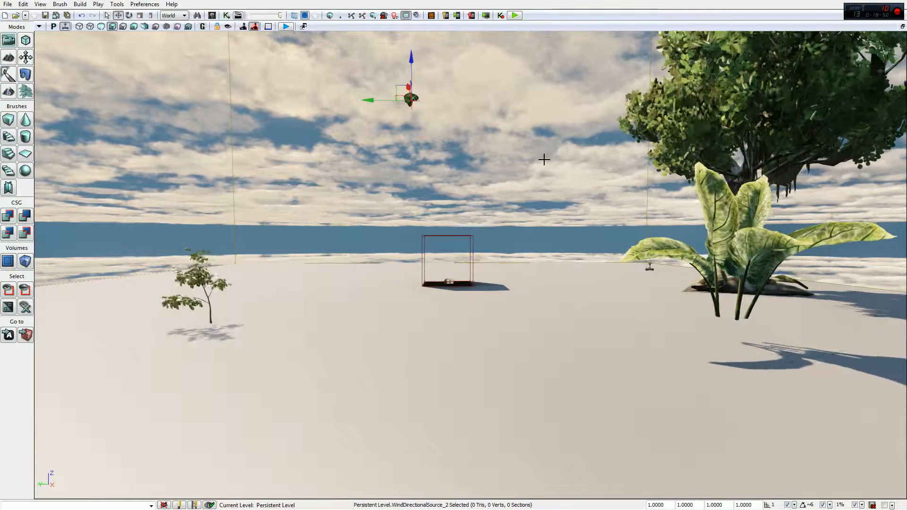
key("w")
right_click_drag(534, 212, 628, 245)
key("w")
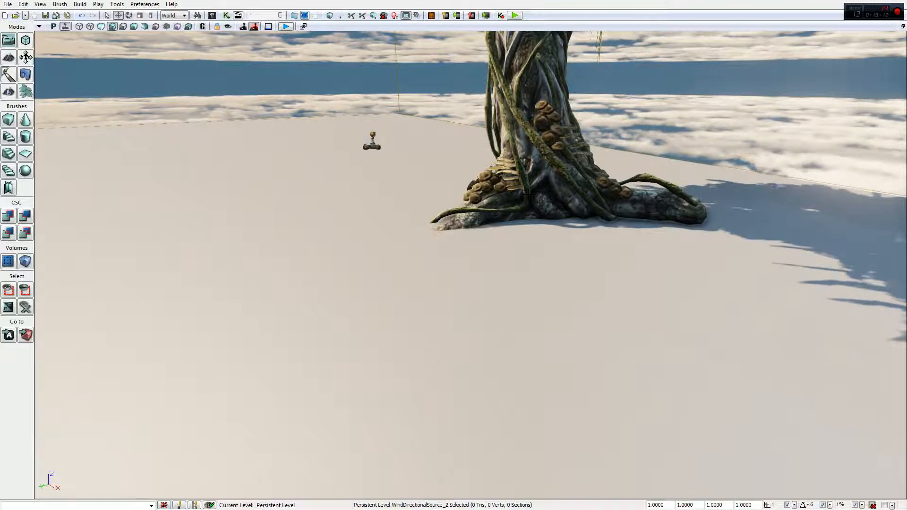
key("s")
right_click_drag(470, 265, 418, 279)
right_click_drag(474, 162, 447, 141)
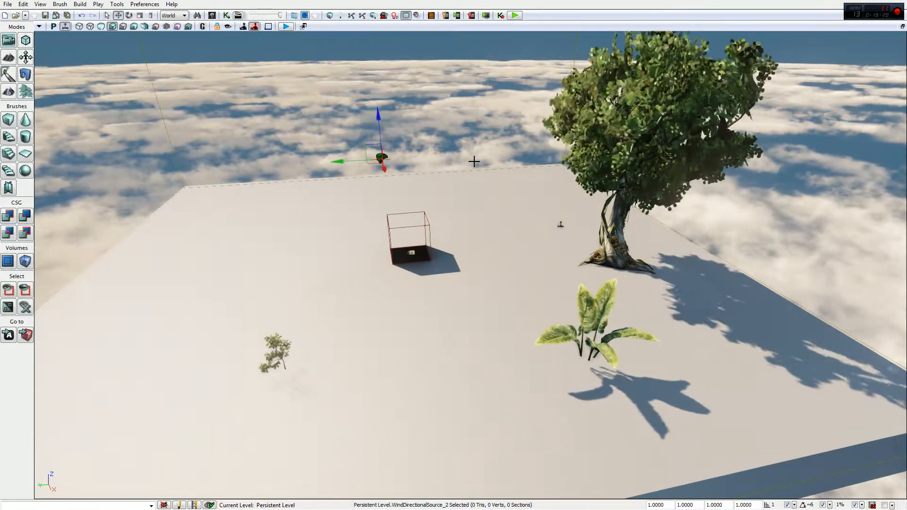
Examine the large tree's canopy from below against the sunlight for leaf and branch movement
right_click_drag(530, 130, 523, 35)
key("w")
key("w")
key("s")
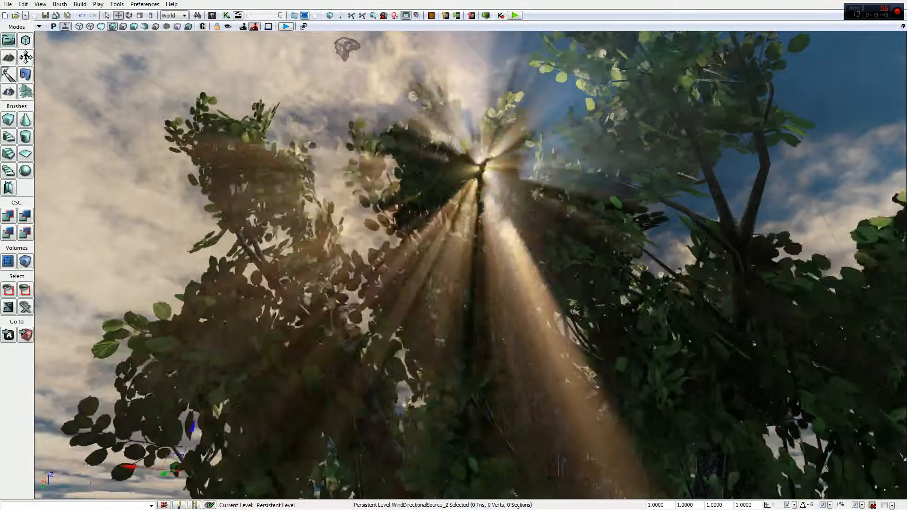
right_click_drag(547, 144, 609, 262)
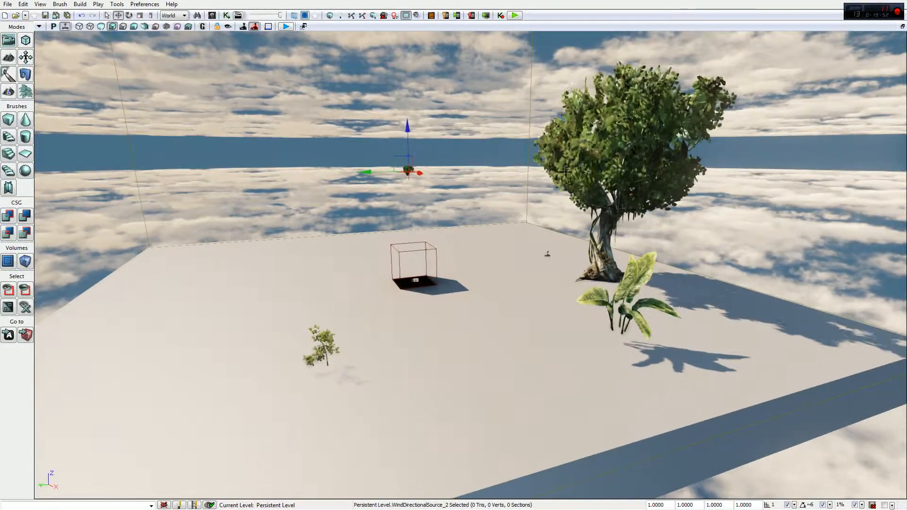
Set the directional wind source's Strength to 2 and its Speed to 5
key("F4")
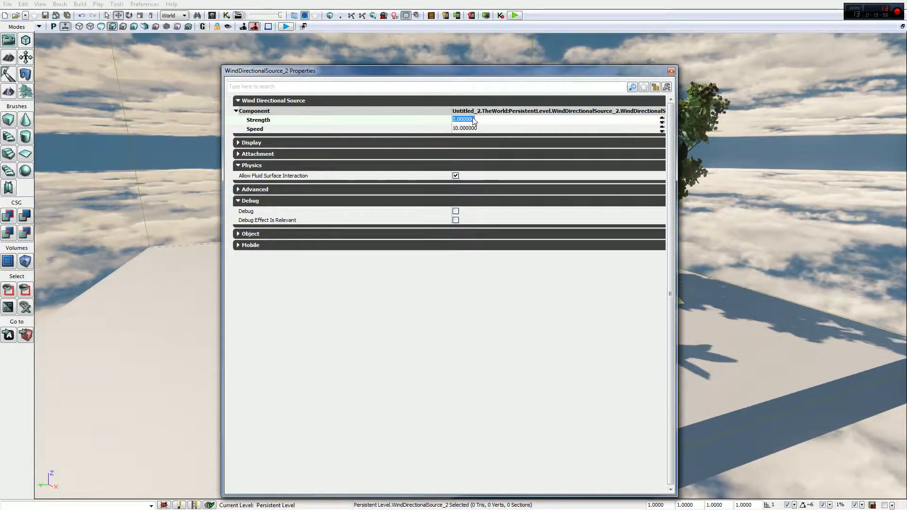
left_click_drag(477, 73, 340, 69)
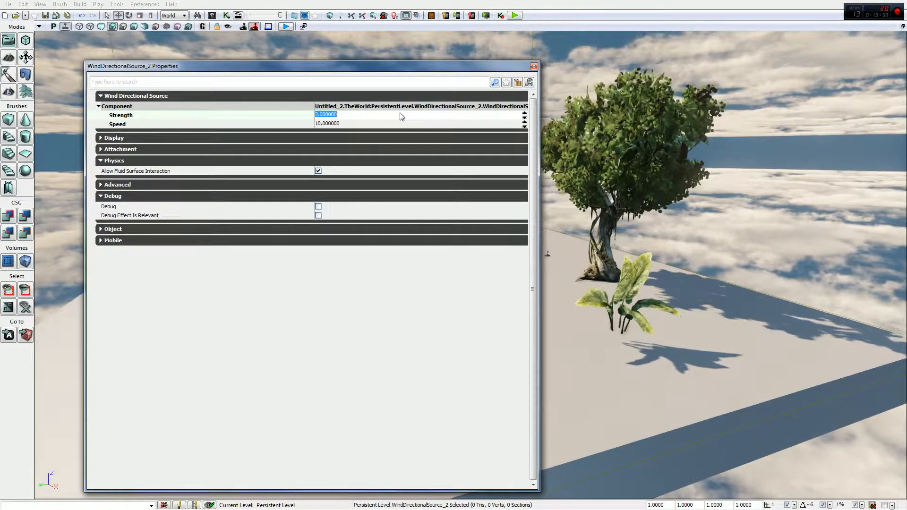
left_click(350, 123)
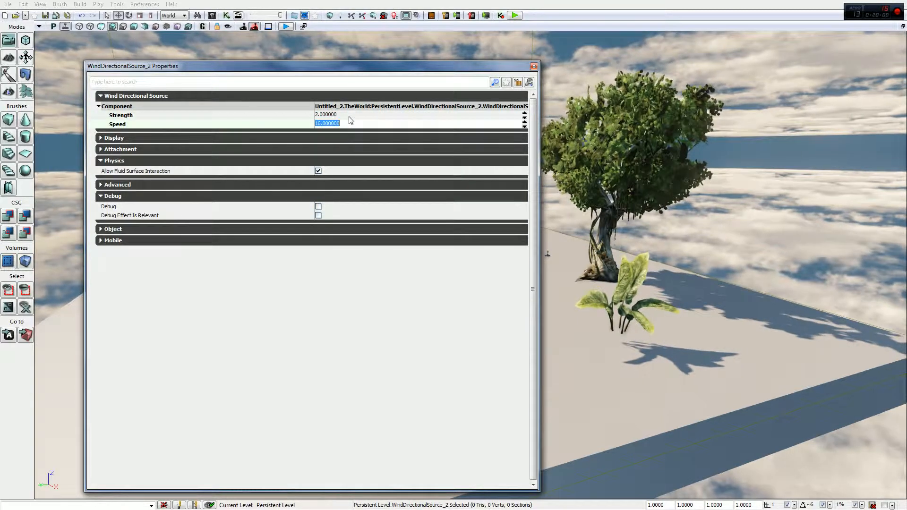
left_click(534, 67)
Examine the large tree's canopy from below under the changed wind, and centre the view on the wind source
key("w")
right_click_drag(470, 264, 518, 187)
right_click_drag(625, 83, 623, 82)
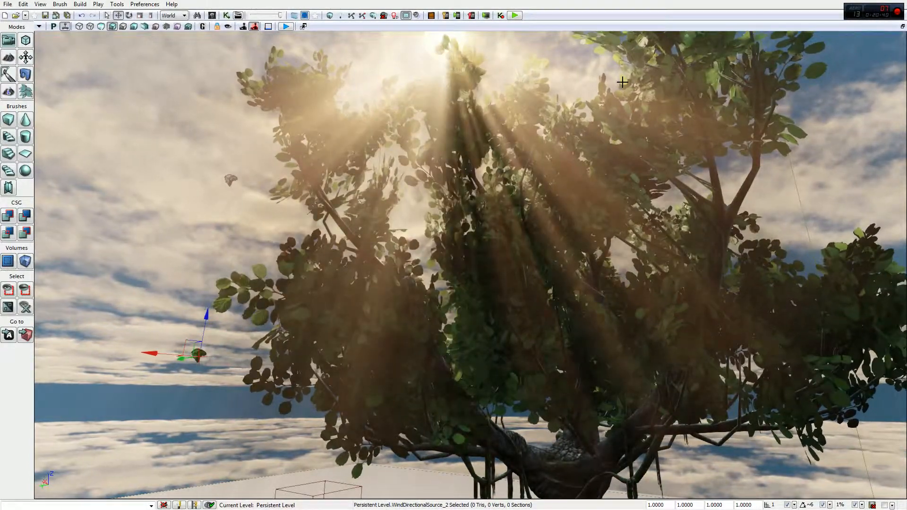
key("Home")
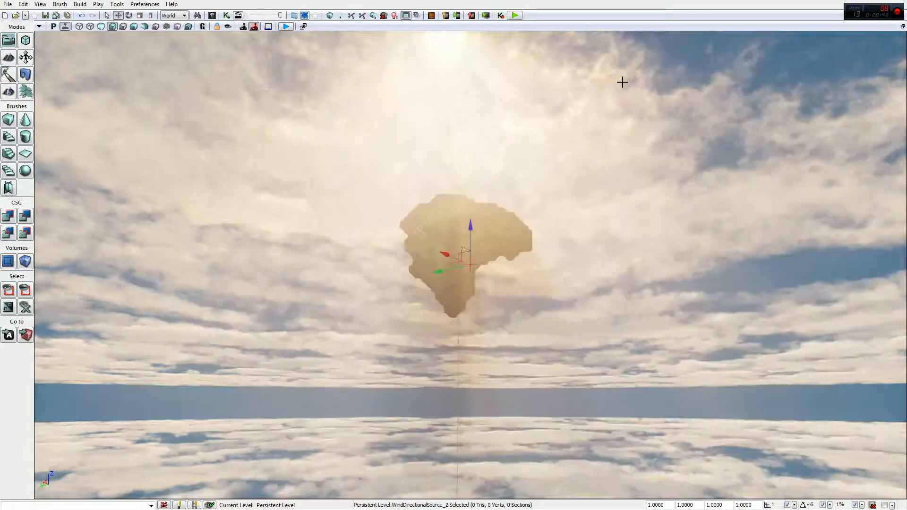